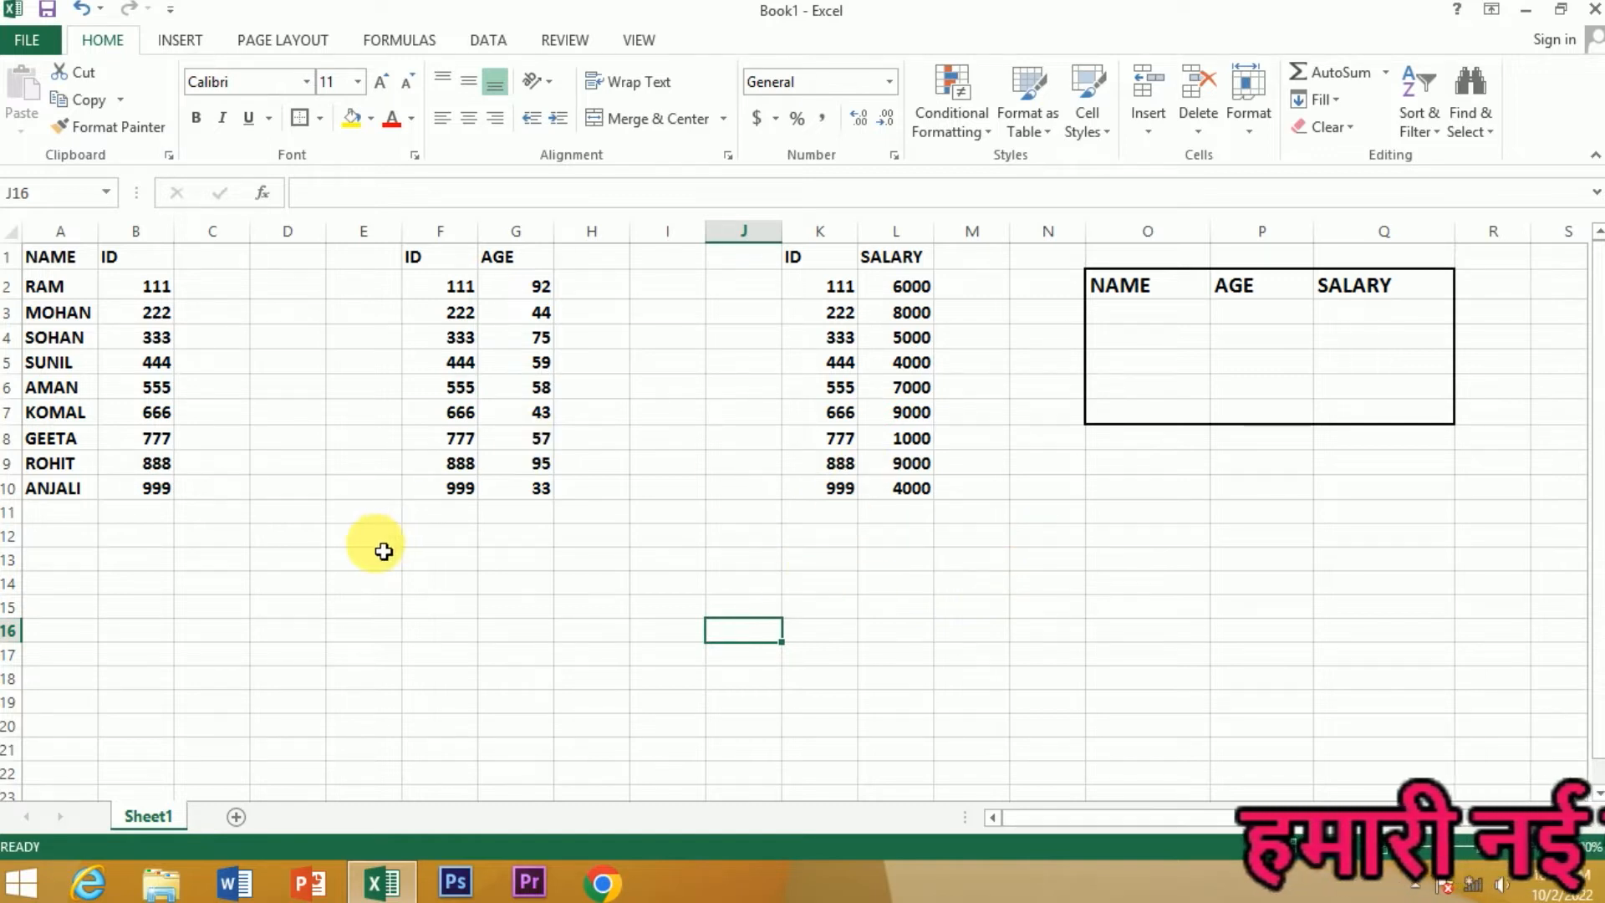
pyautogui.moveTo(50, 265); pyautogui.dragTo(159, 489)
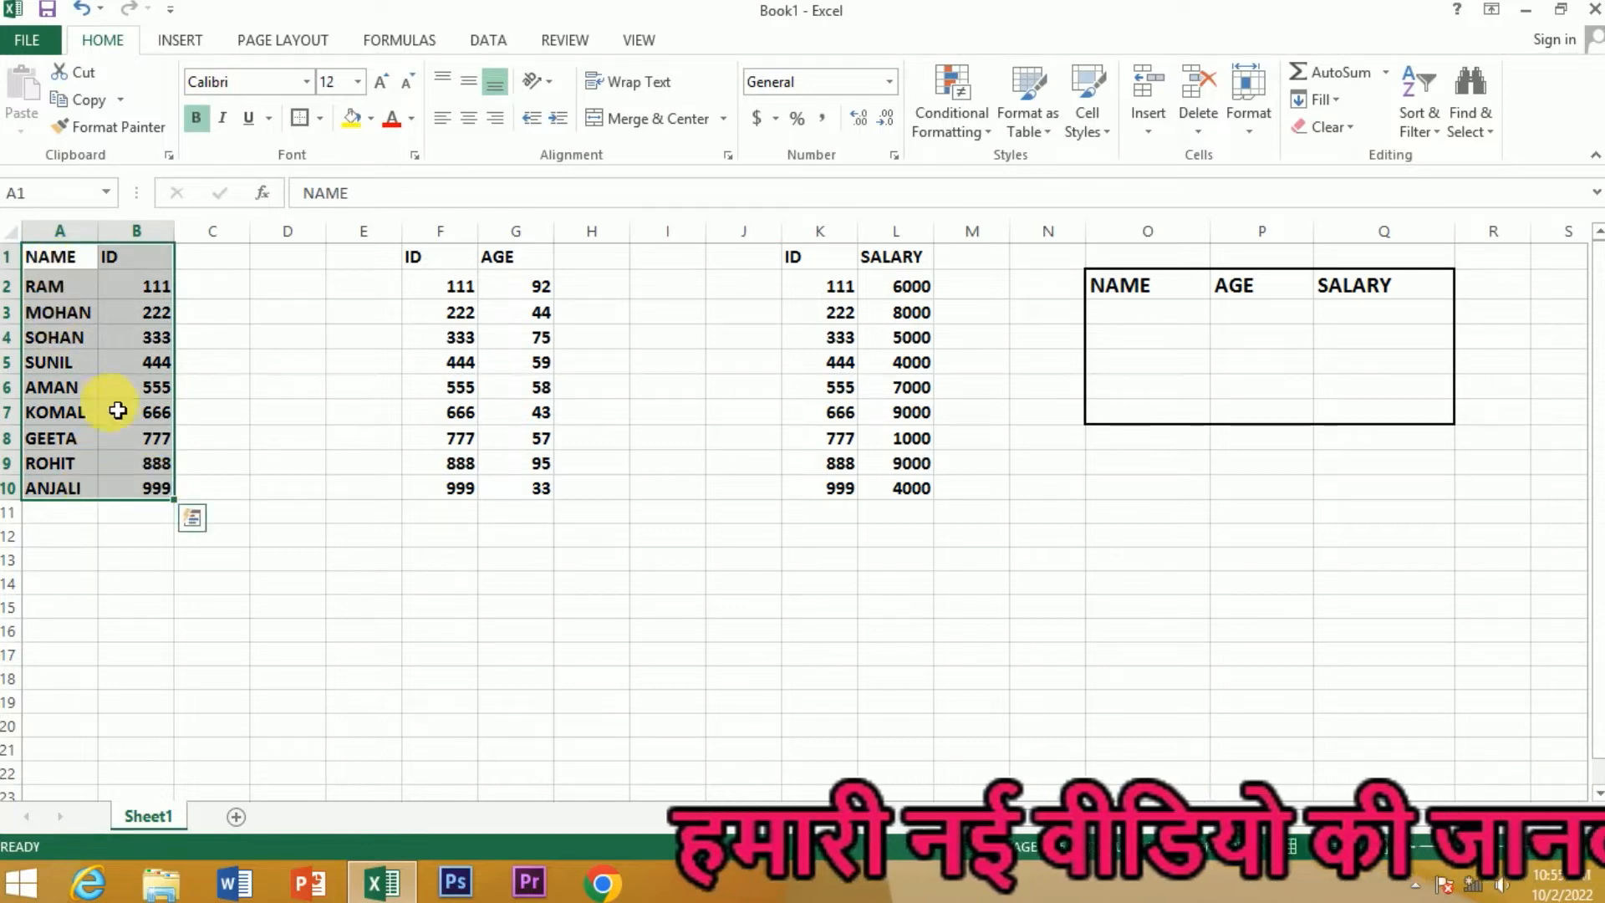
pyautogui.click(363, 488)
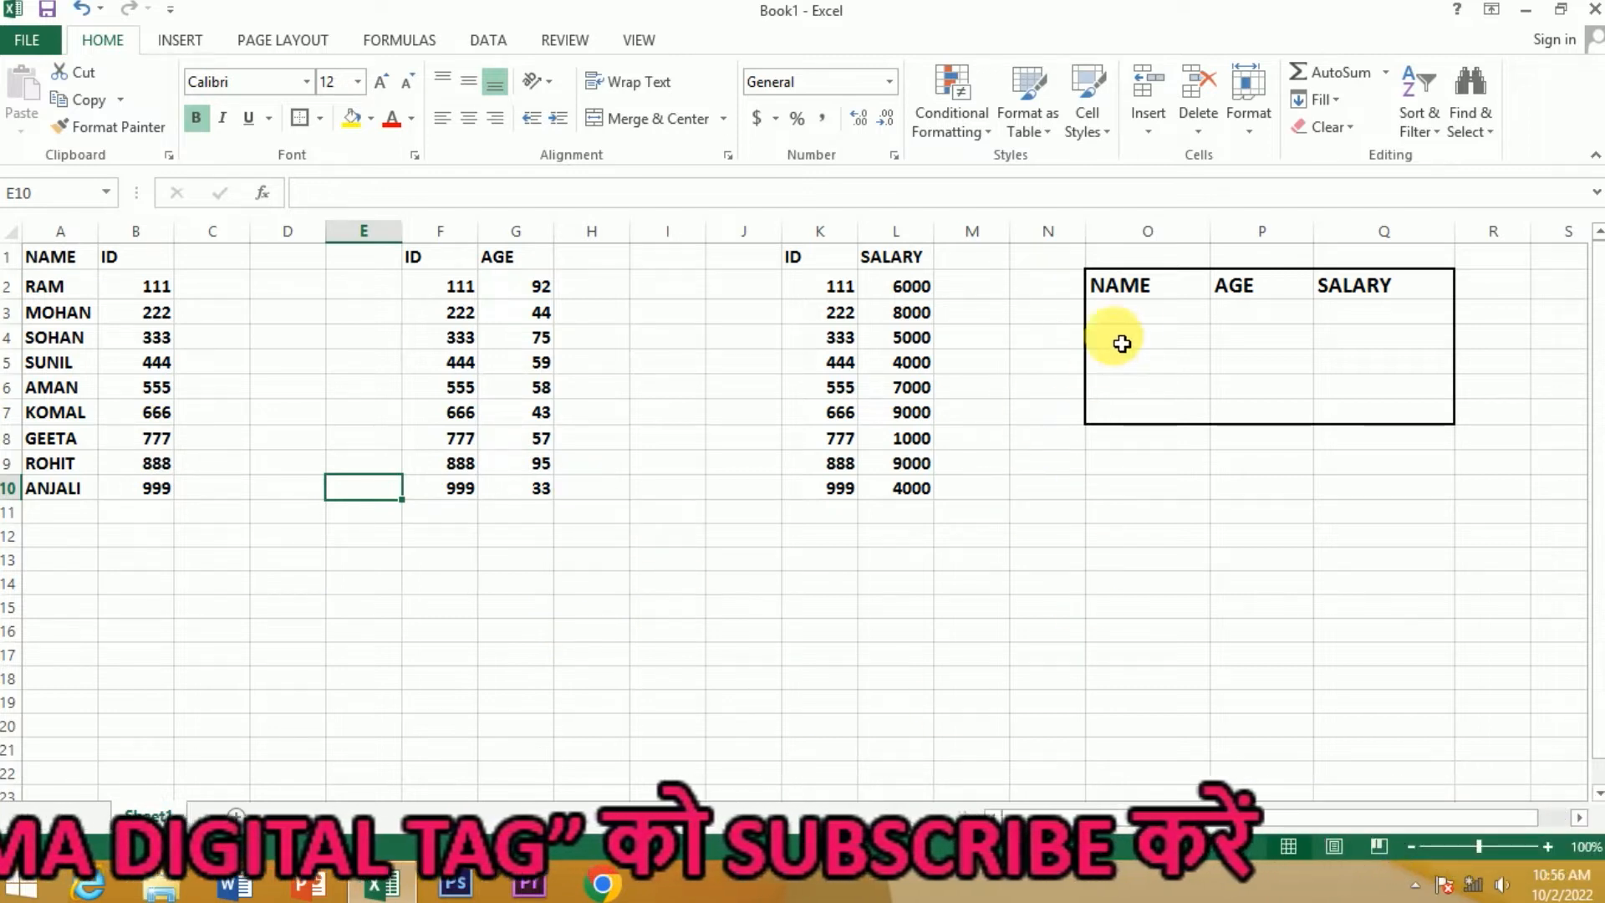
pyautogui.click(1139, 316)
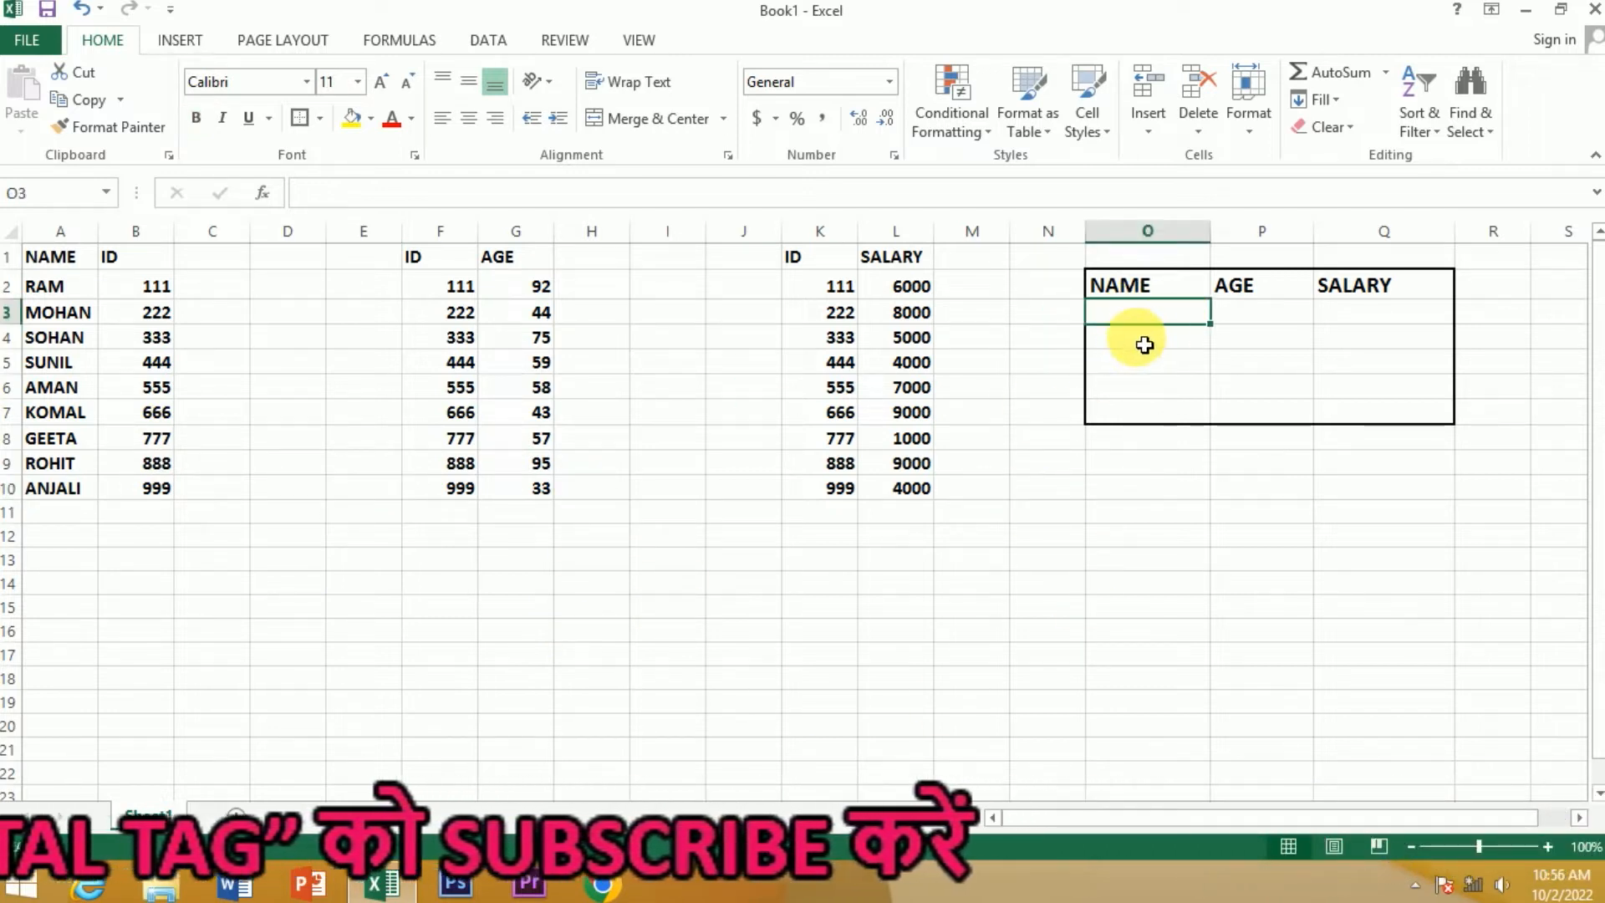
pyautogui.click(1260, 316)
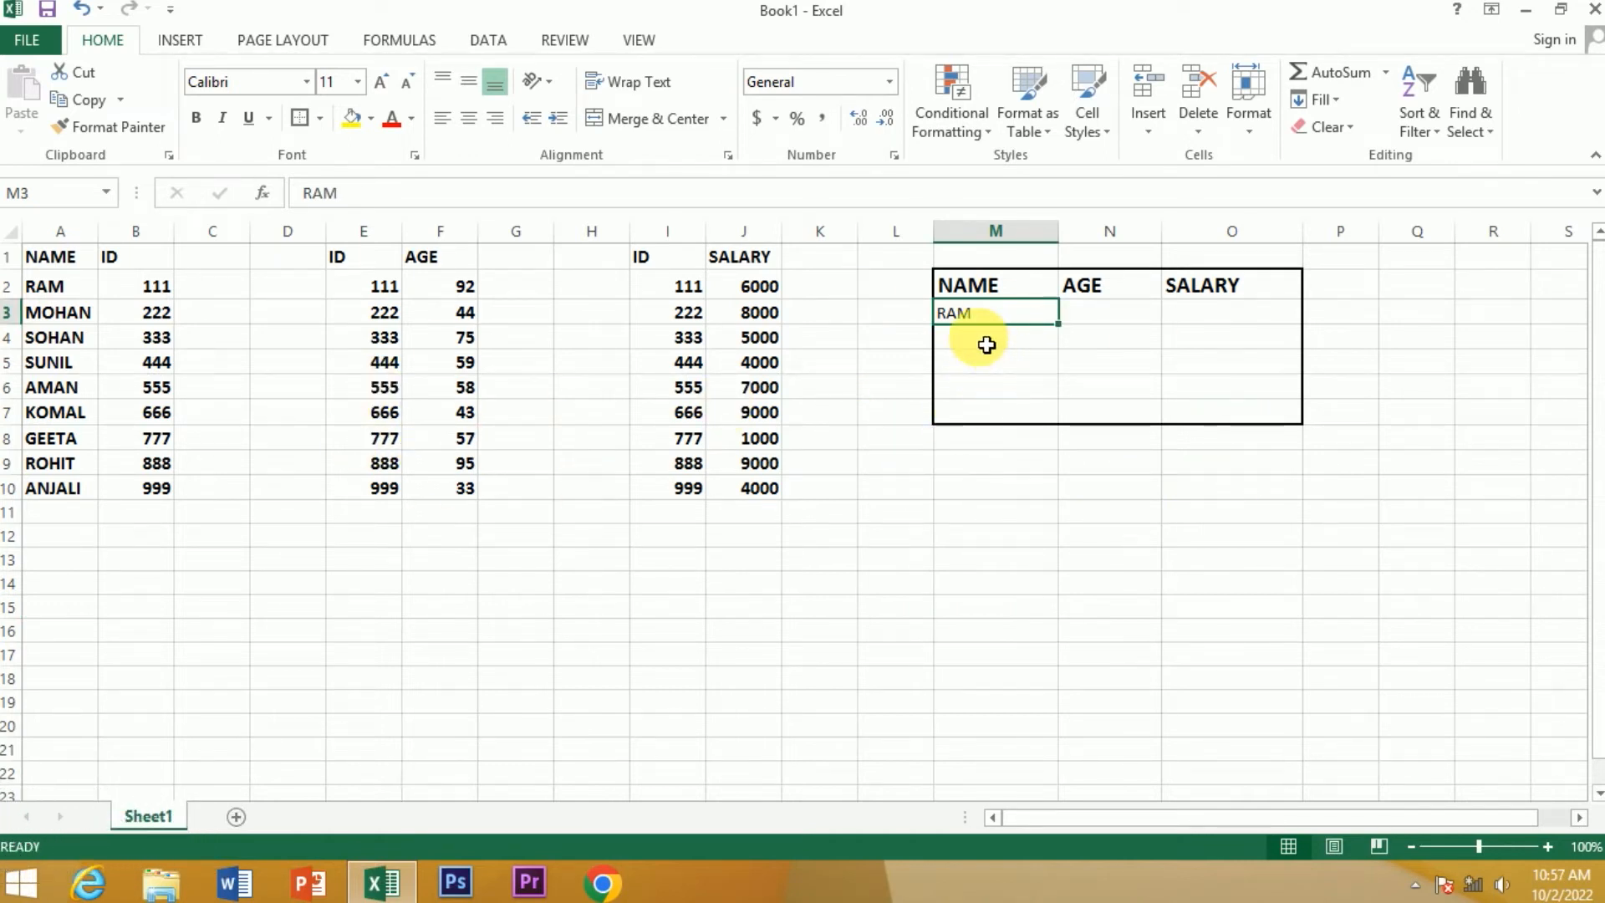
pyautogui.click(1110, 316)
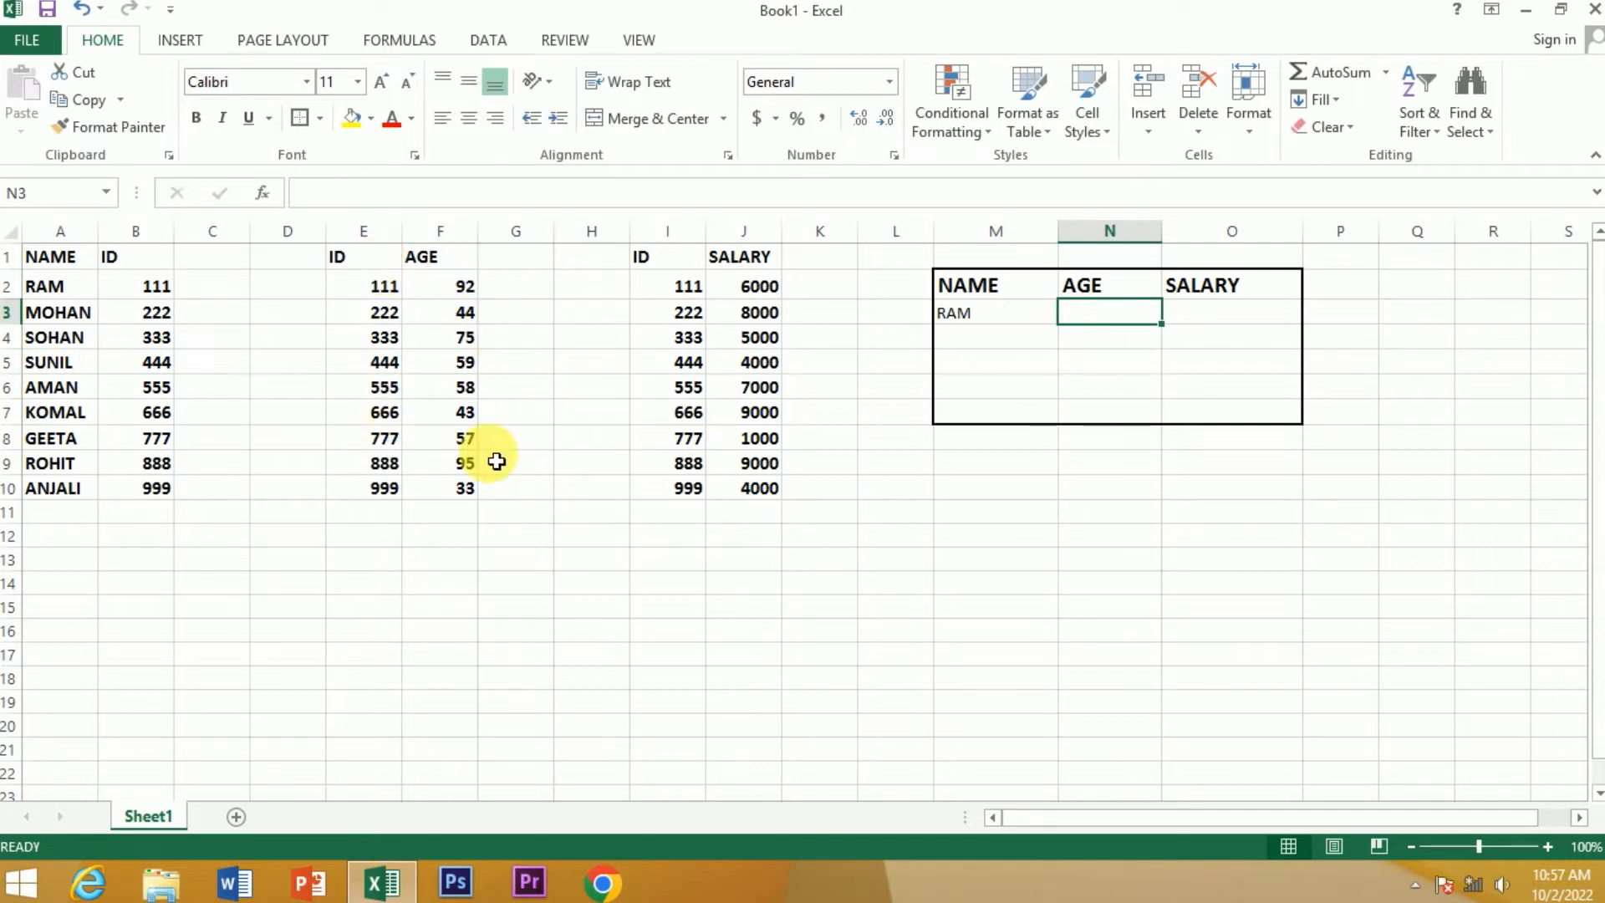
pyautogui.click(1006, 323)
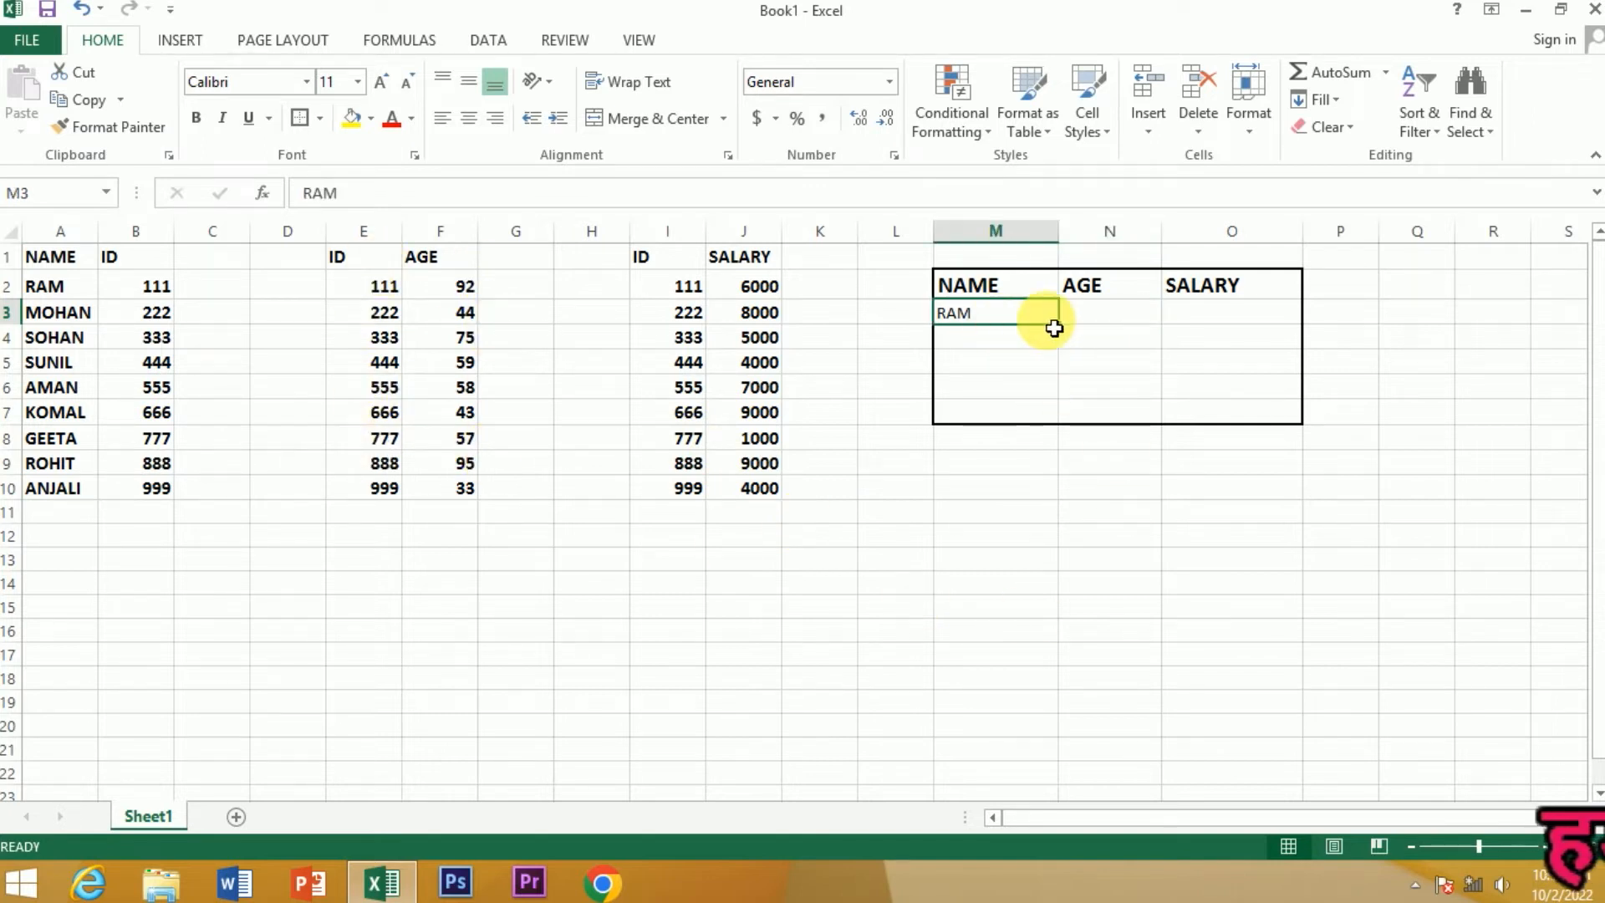
# Start a nested VLOOKUP in N3 whose inner lookup finds M3 in A1:B10, returning column 2 with match type 0
pyautogui.click(1111, 323)
pyautogui.click(1204, 326)
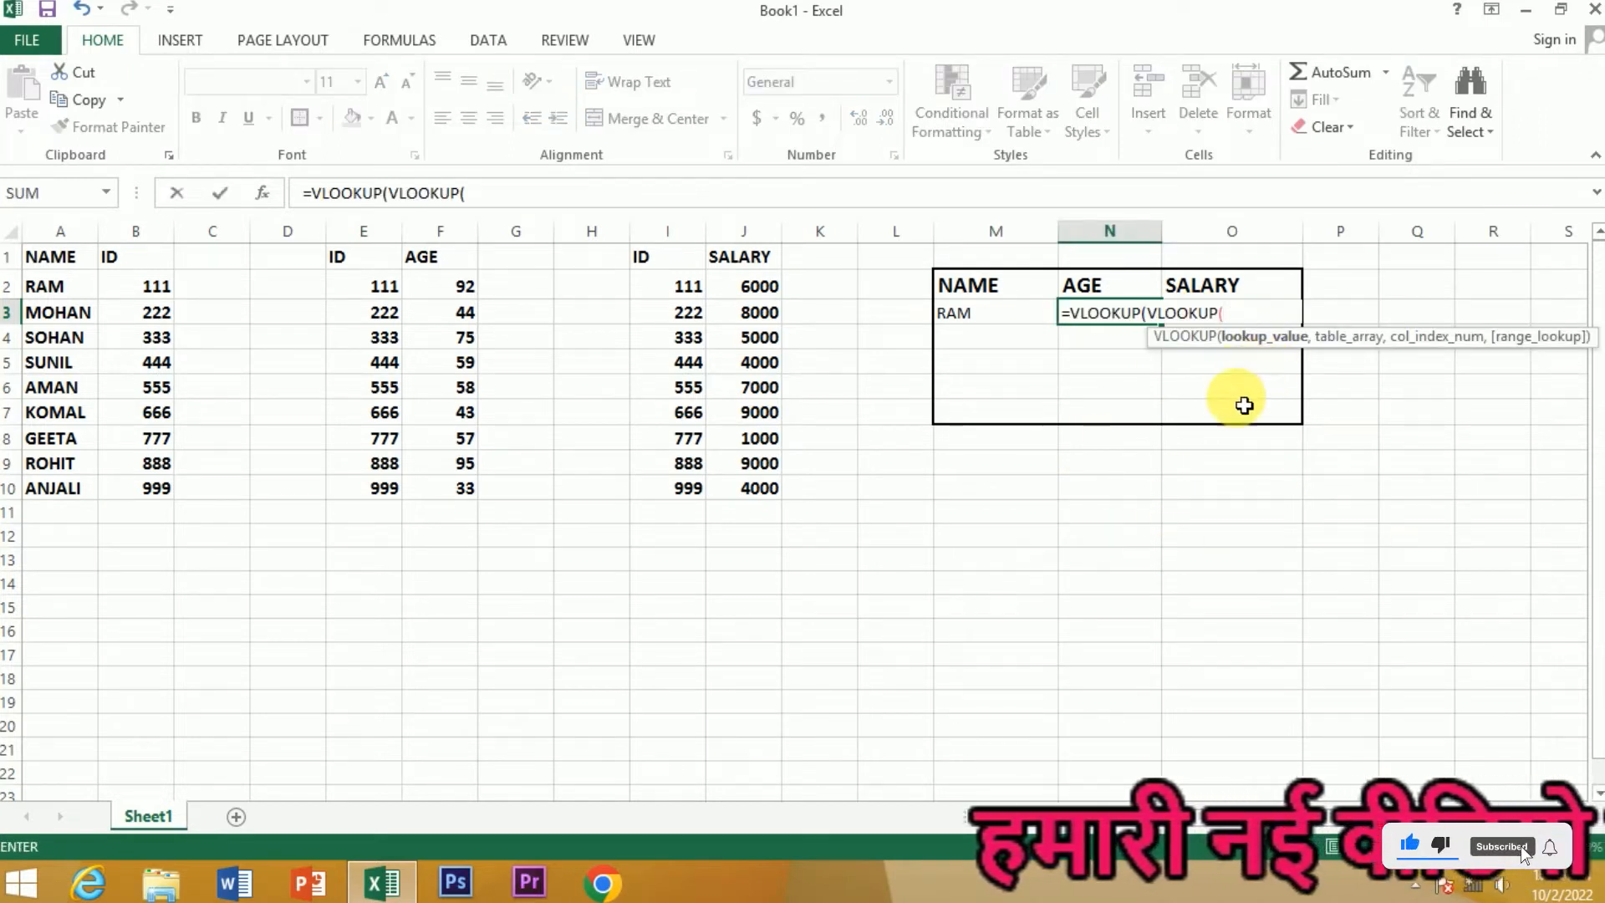
pyautogui.click(964, 324)
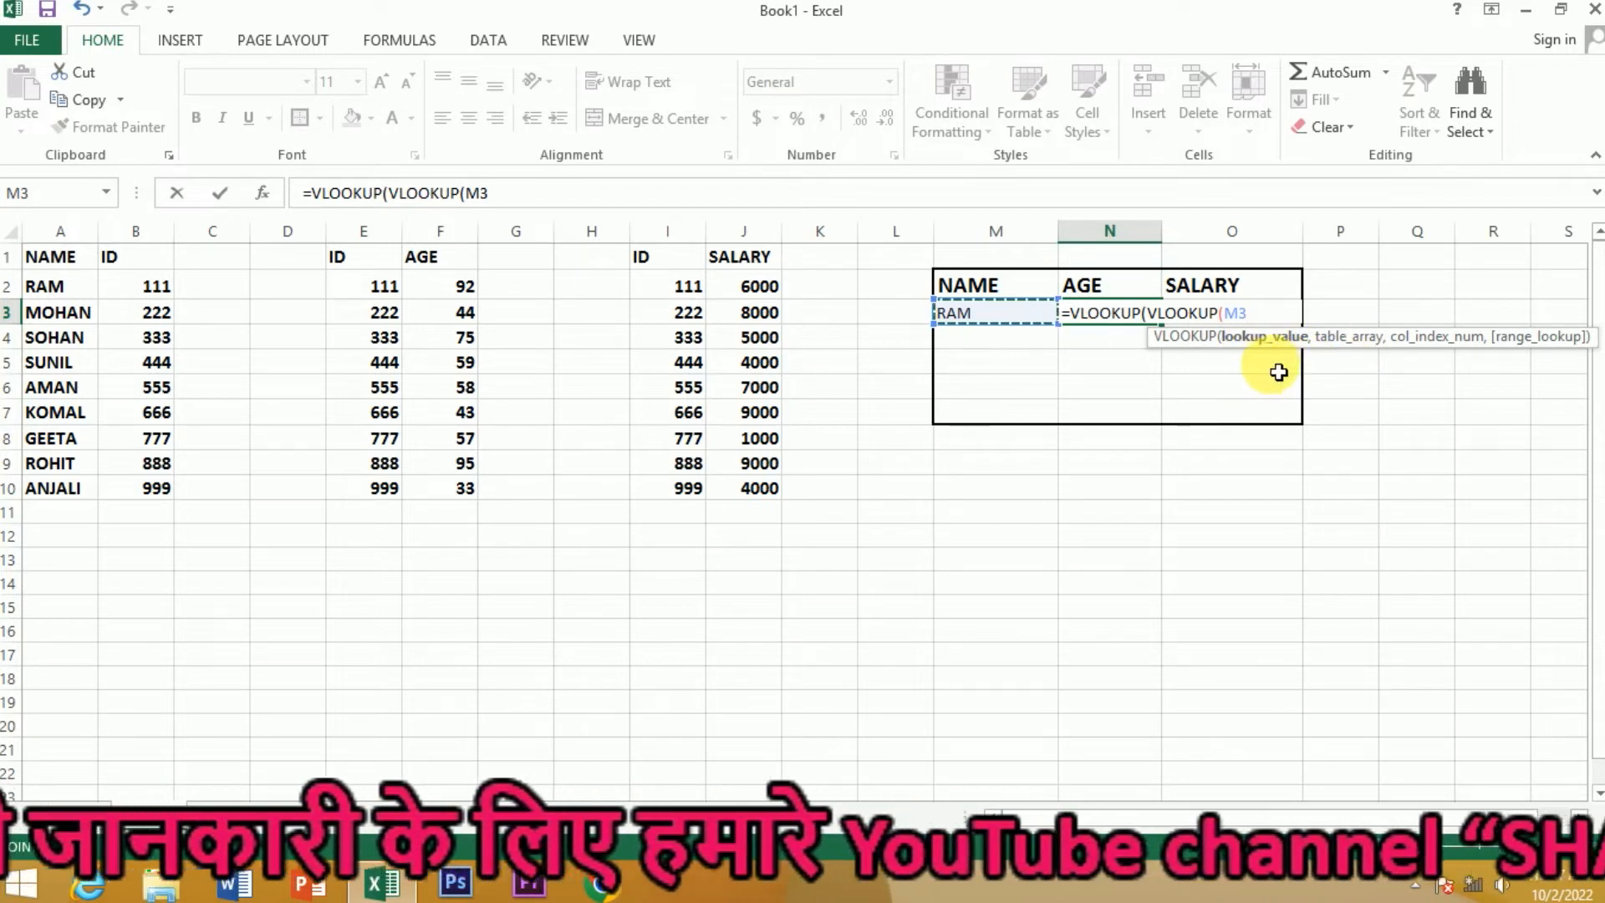
pyautogui.write(',')
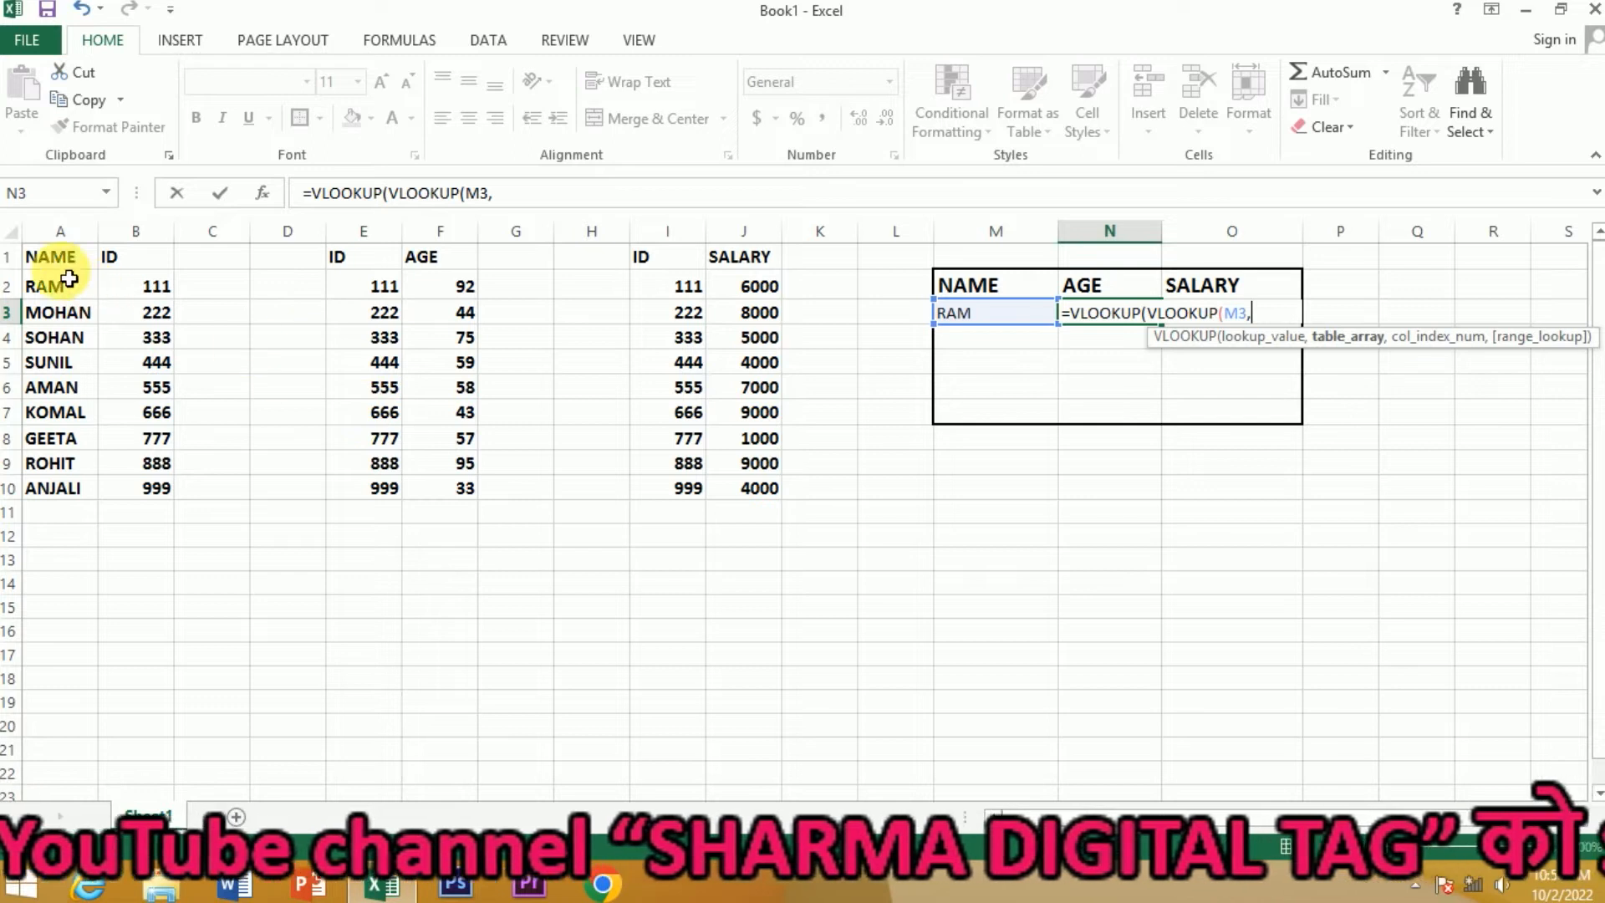
pyautogui.moveTo(38, 258); pyautogui.dragTo(145, 489)
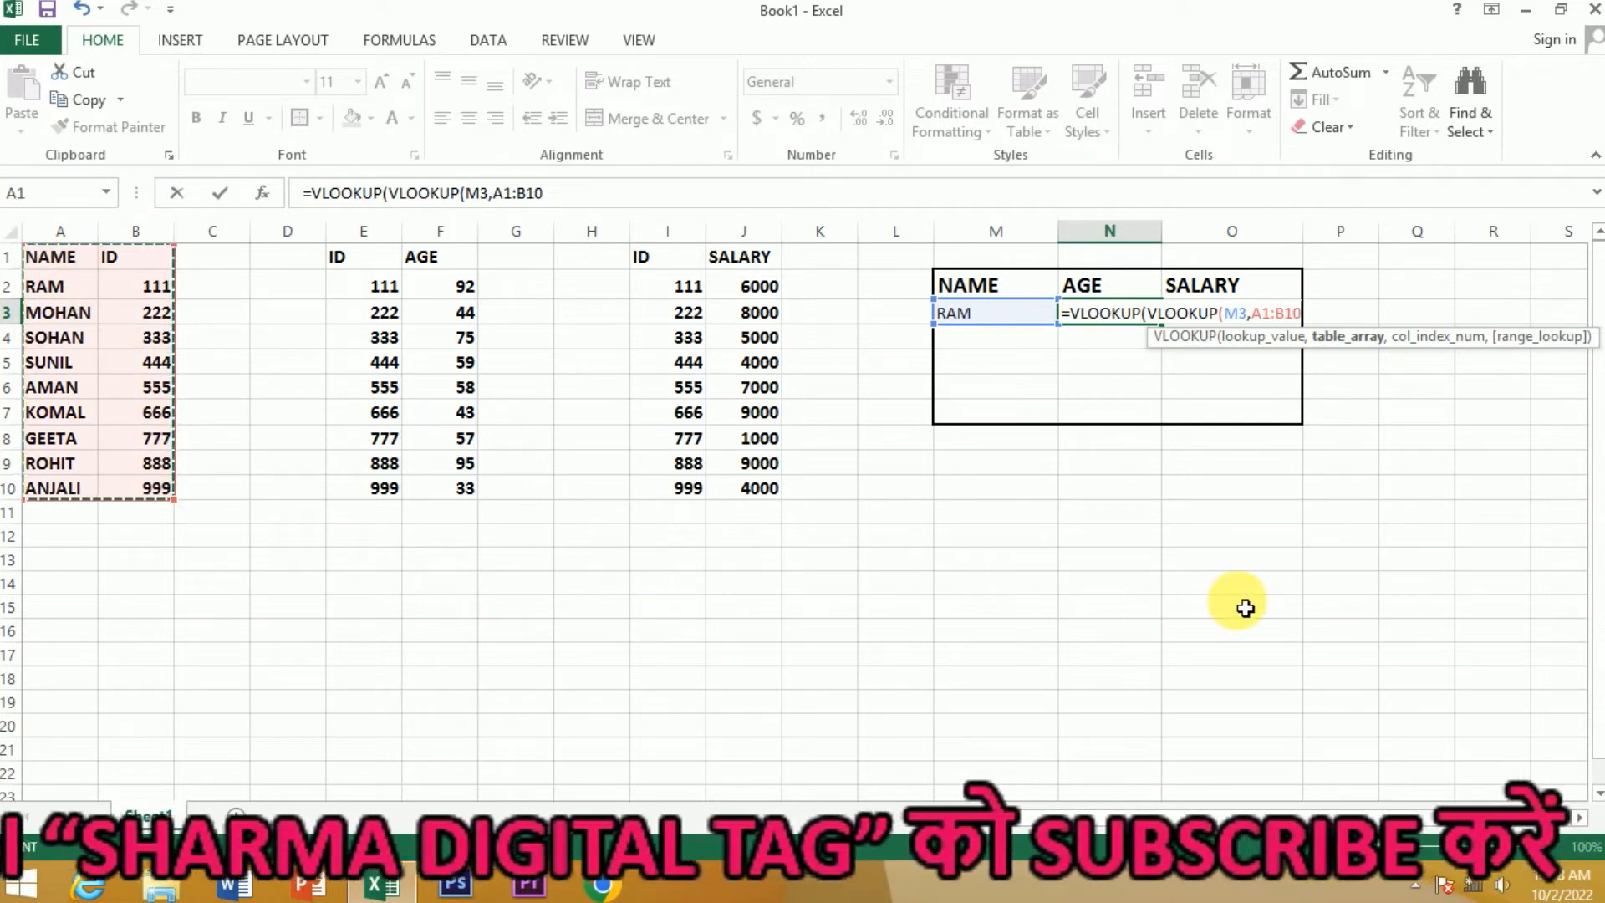
pyautogui.write(',2')
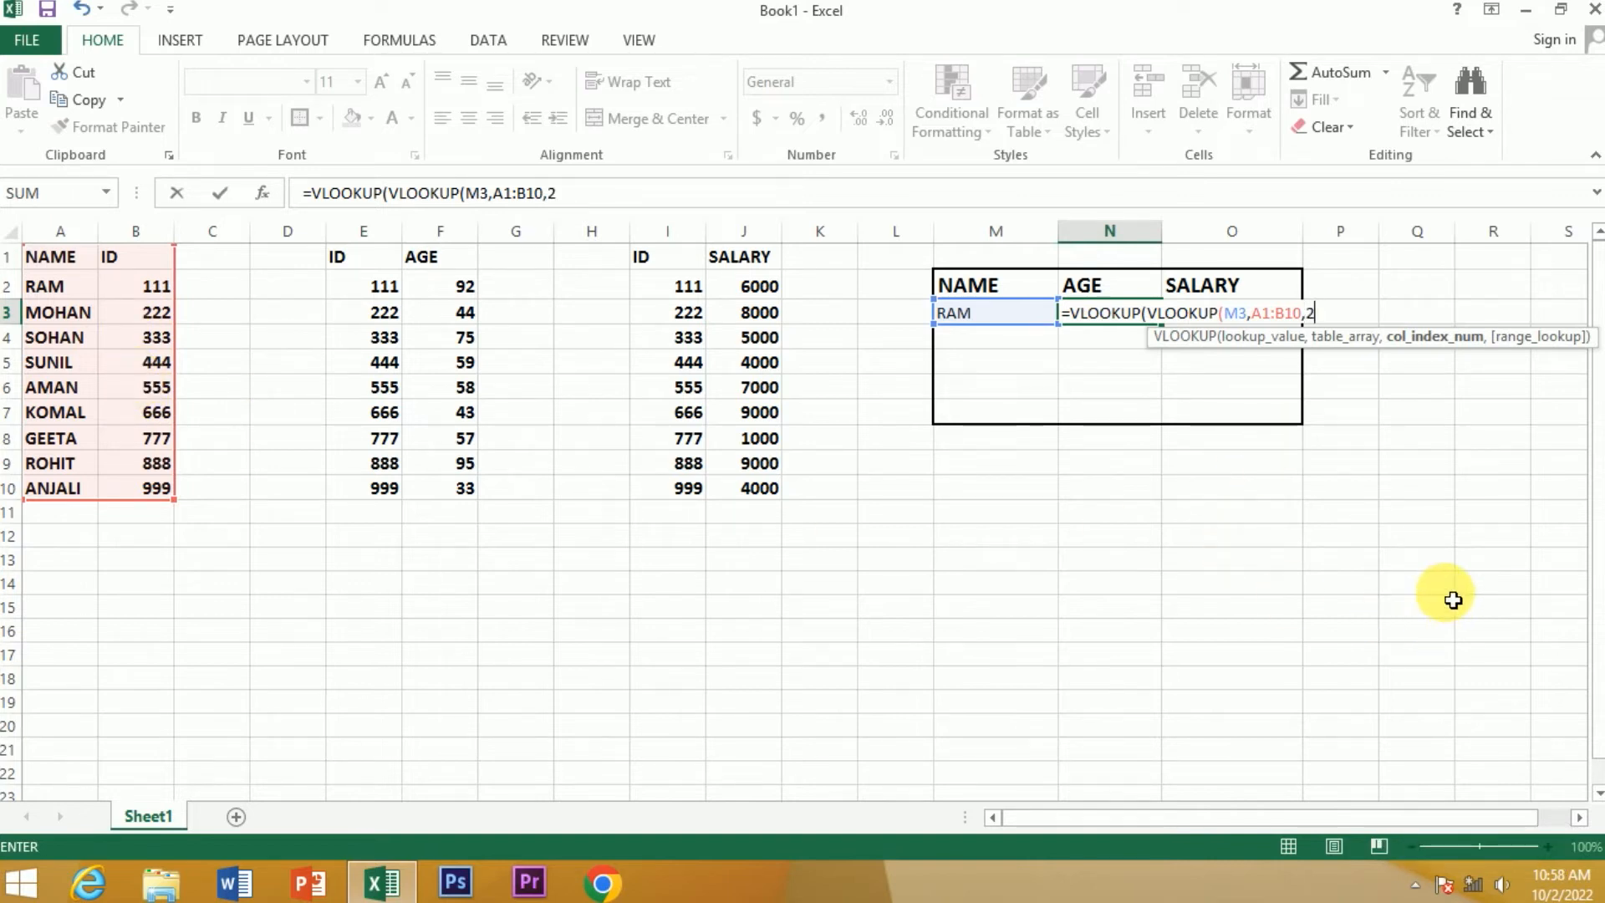
pyautogui.write(',')
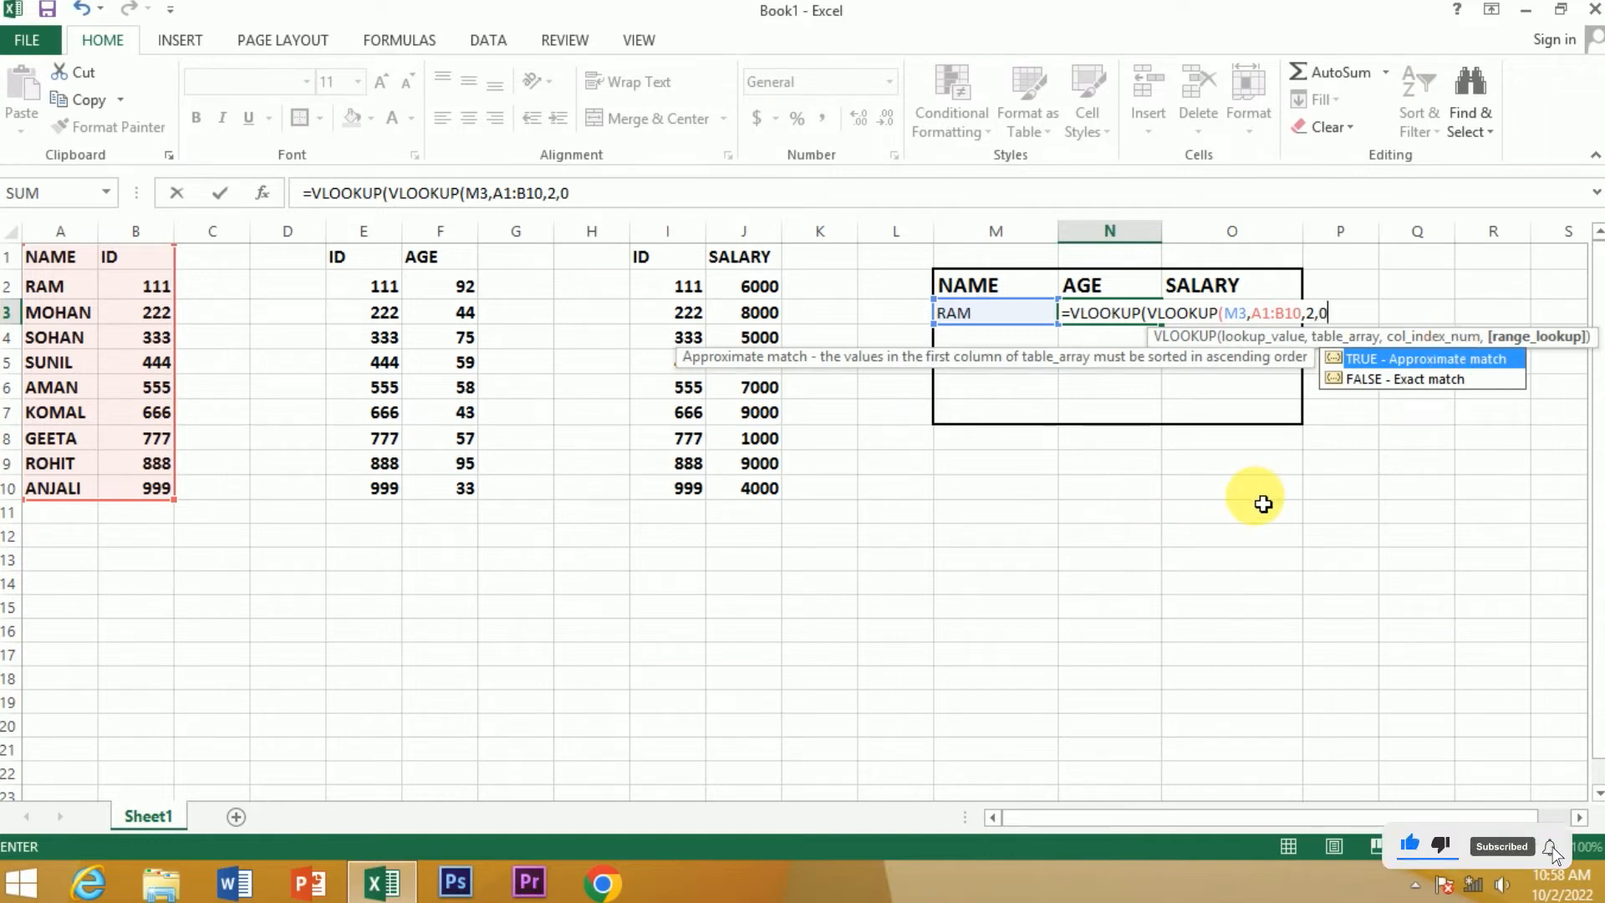
pyautogui.write('0),E1')
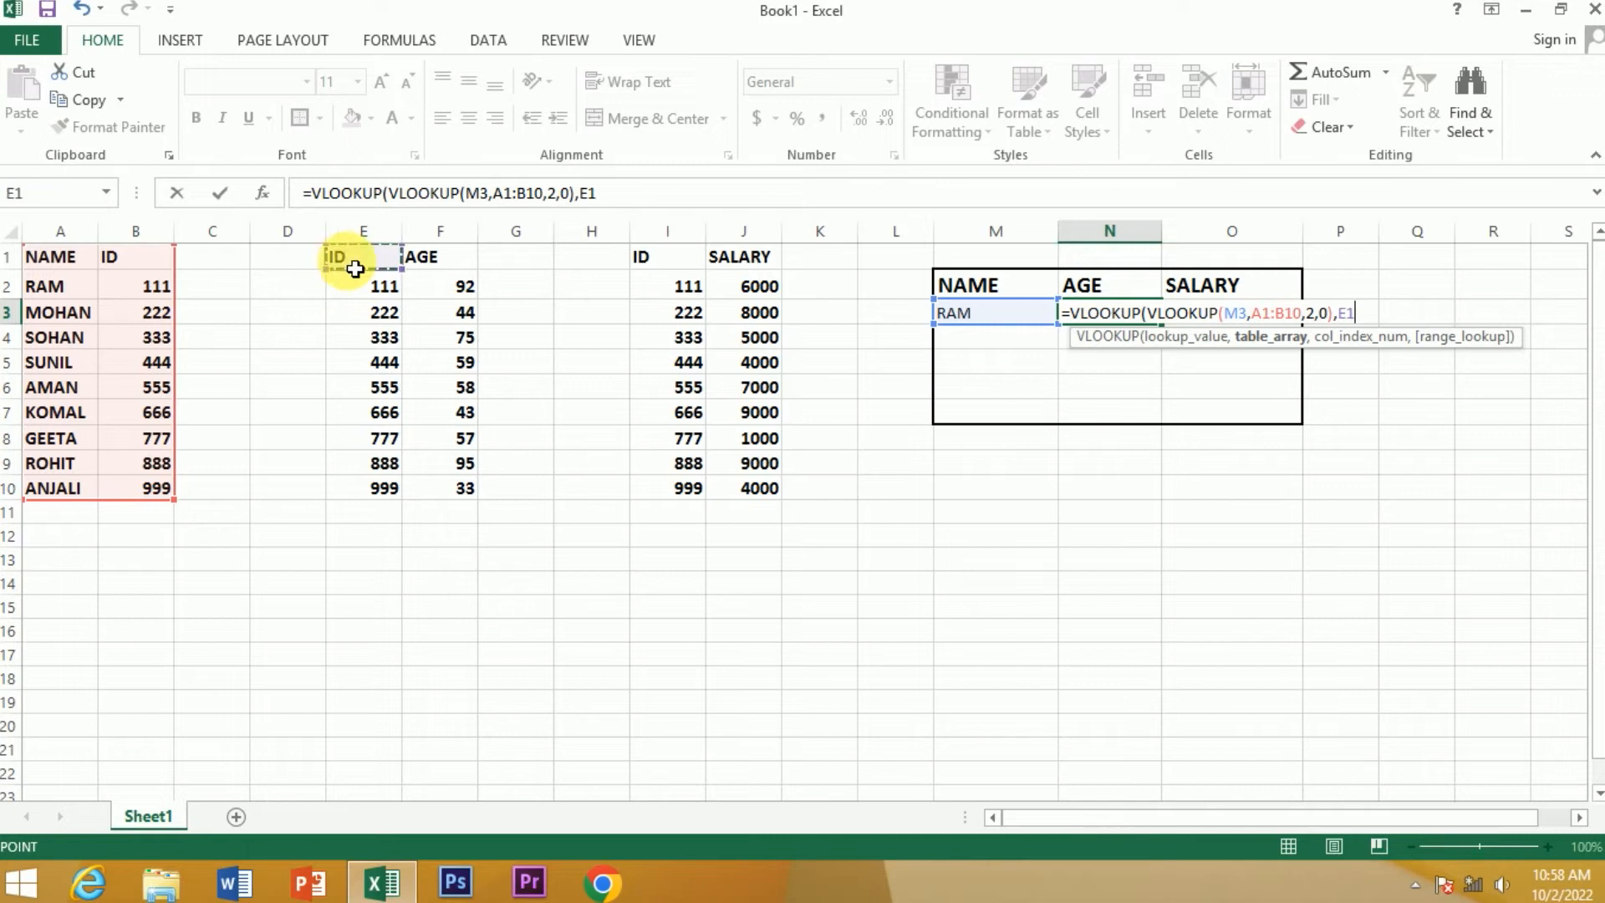
# Complete the outer VLOOKUP in N3 with table E1:F10, column 2 and match type 0
pyautogui.moveTo(355, 268); pyautogui.dragTo(469, 493)
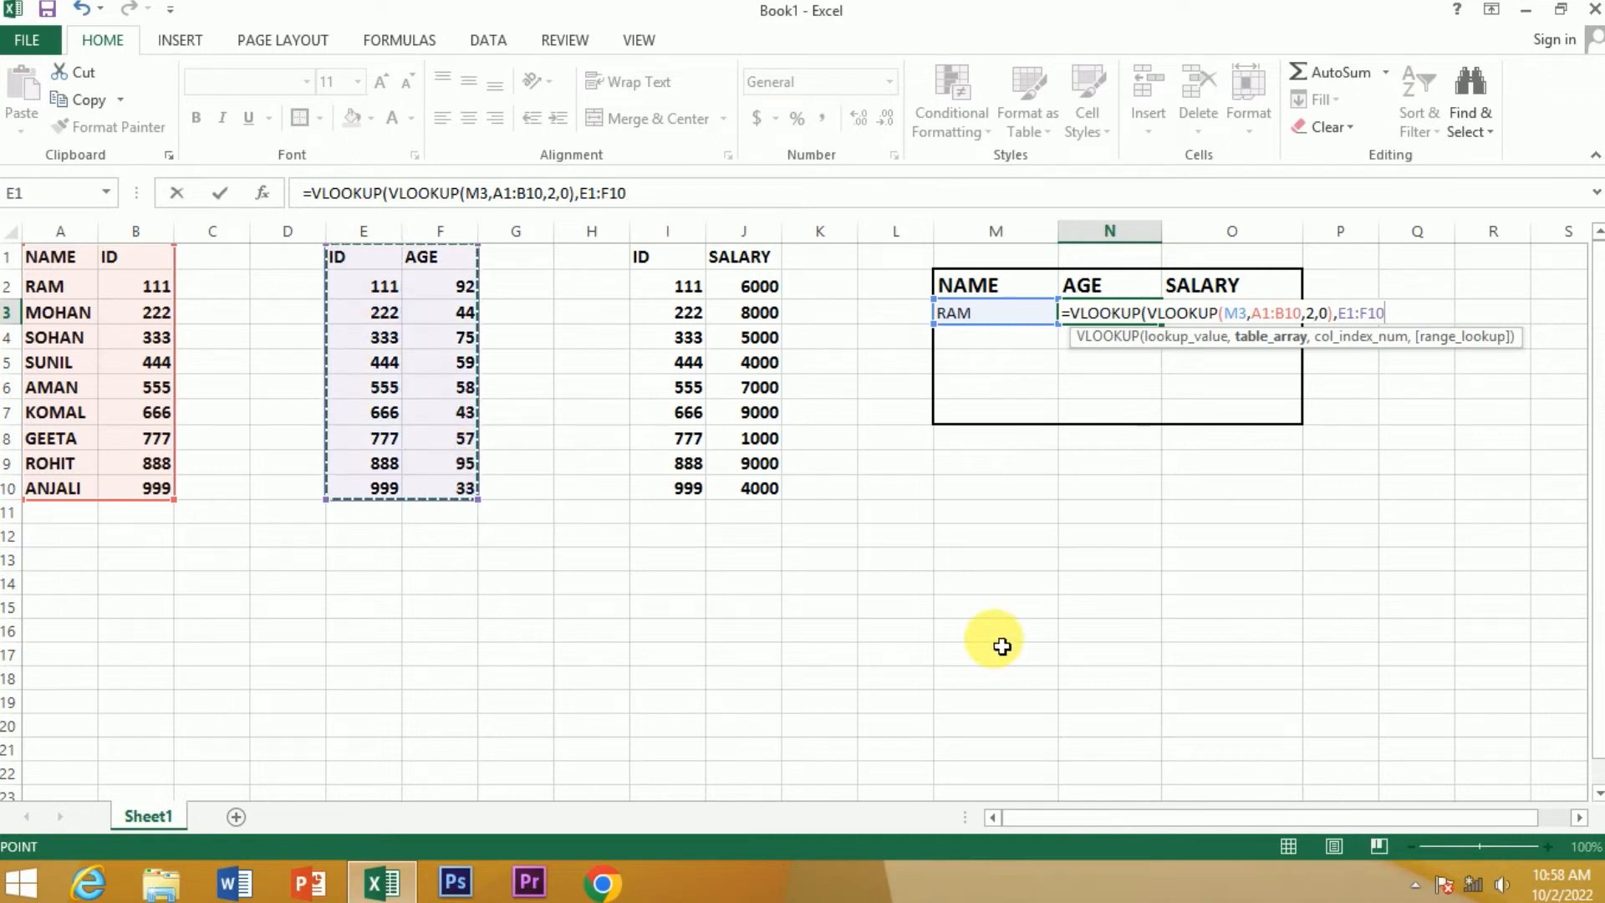
pyautogui.write(',2')
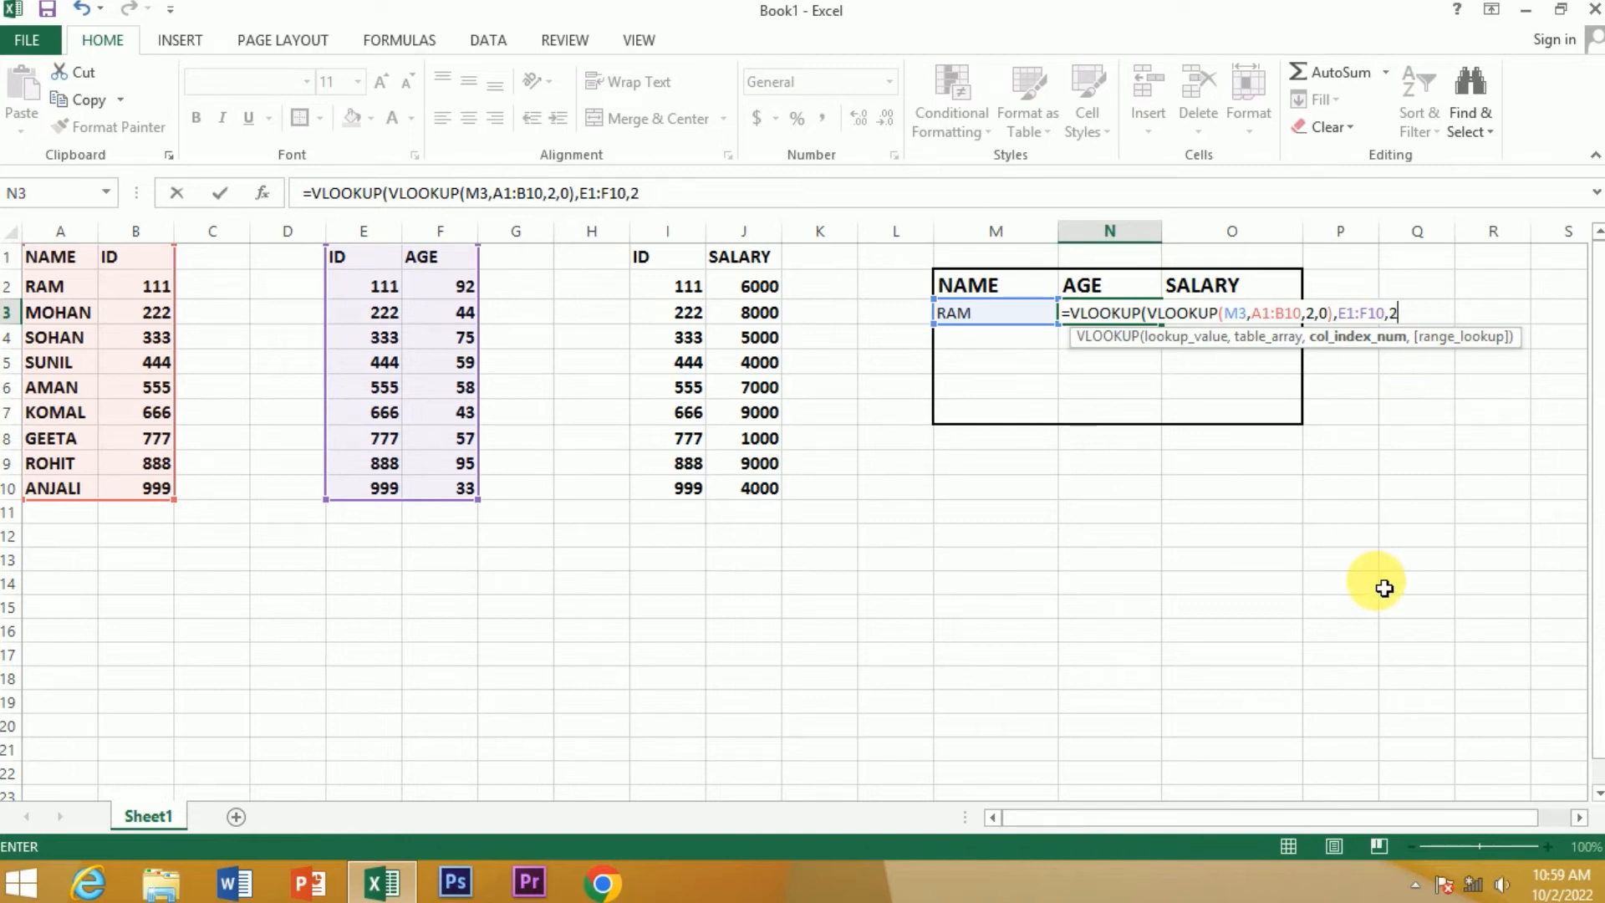
pyautogui.write(',')
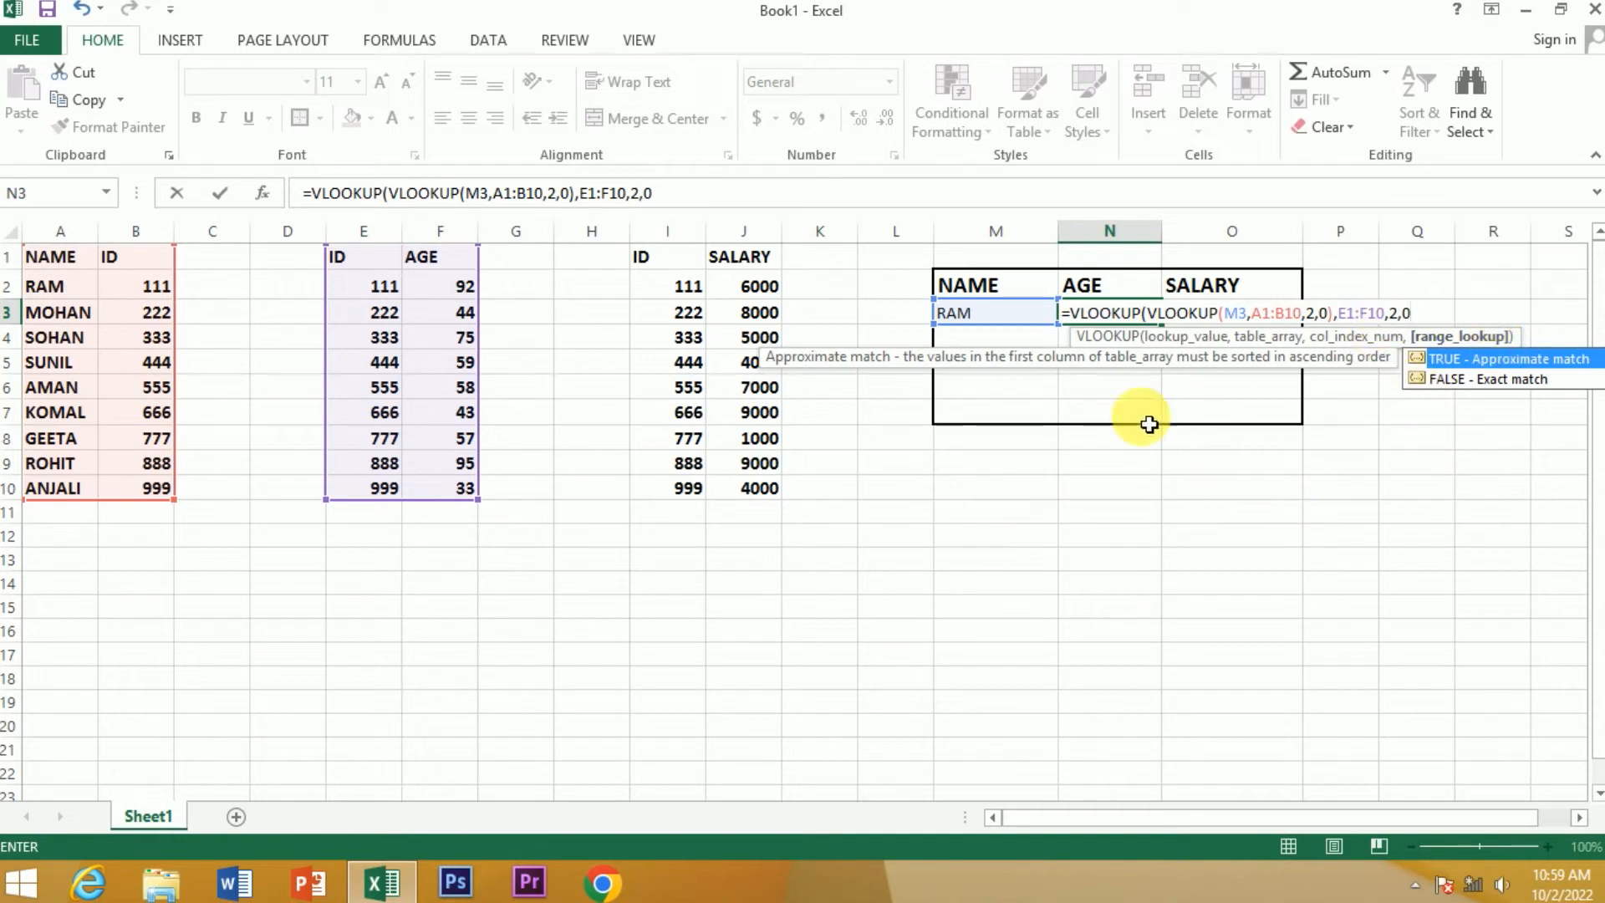
pyautogui.write('0)')
pyautogui.press('Return')
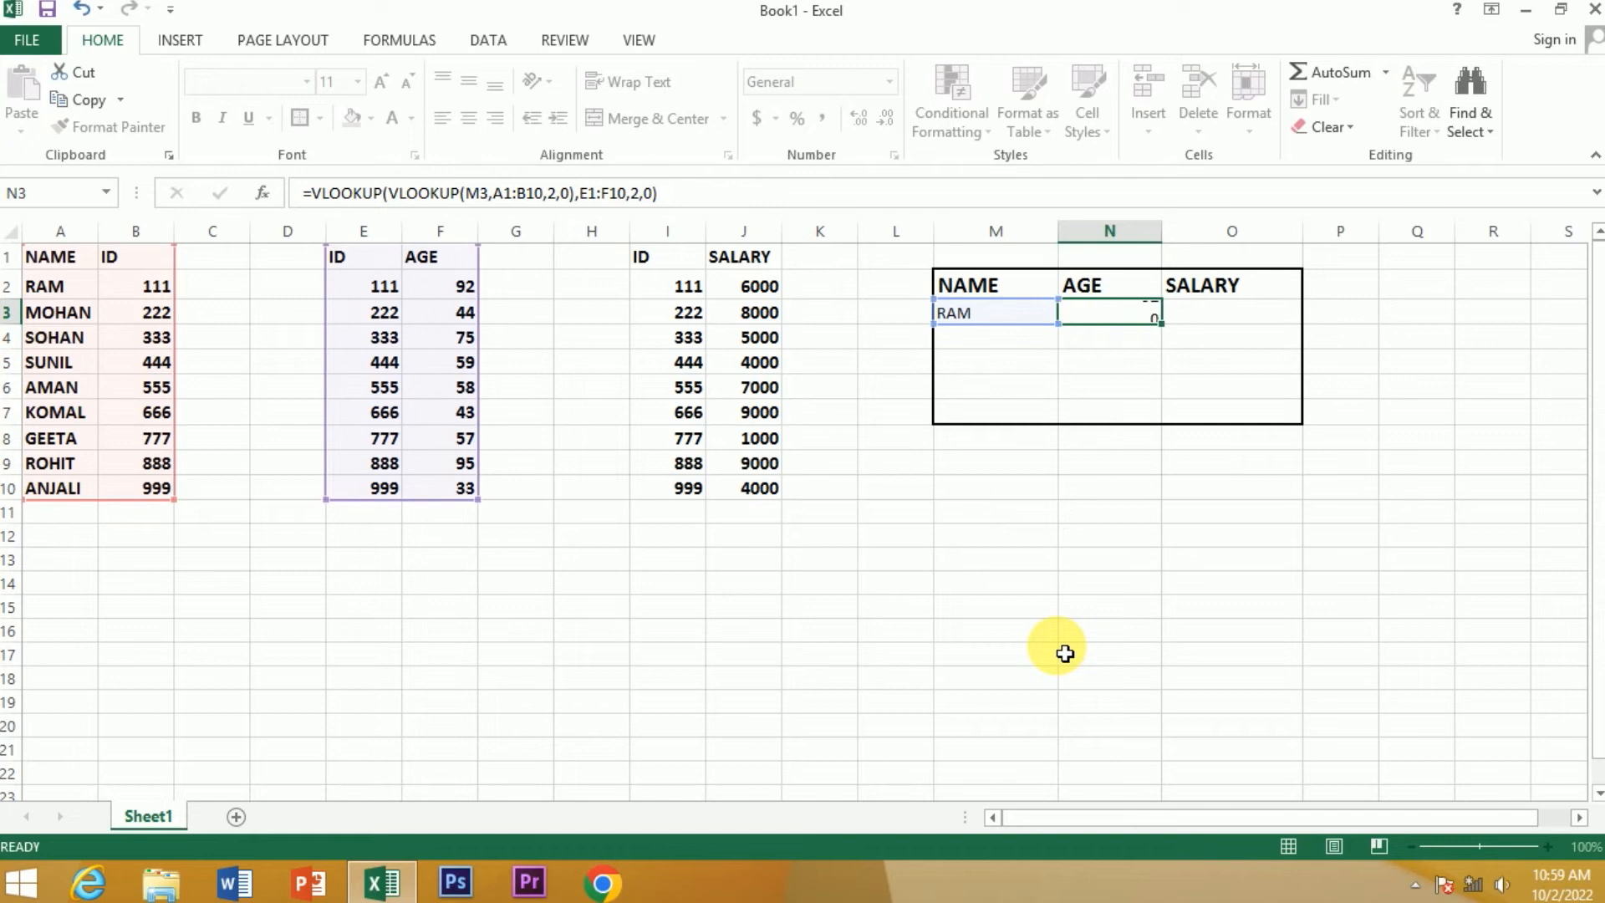
# Check the age result in N3 by tracing the name in M3 to its ID in both source tables
pyautogui.click(970, 314)
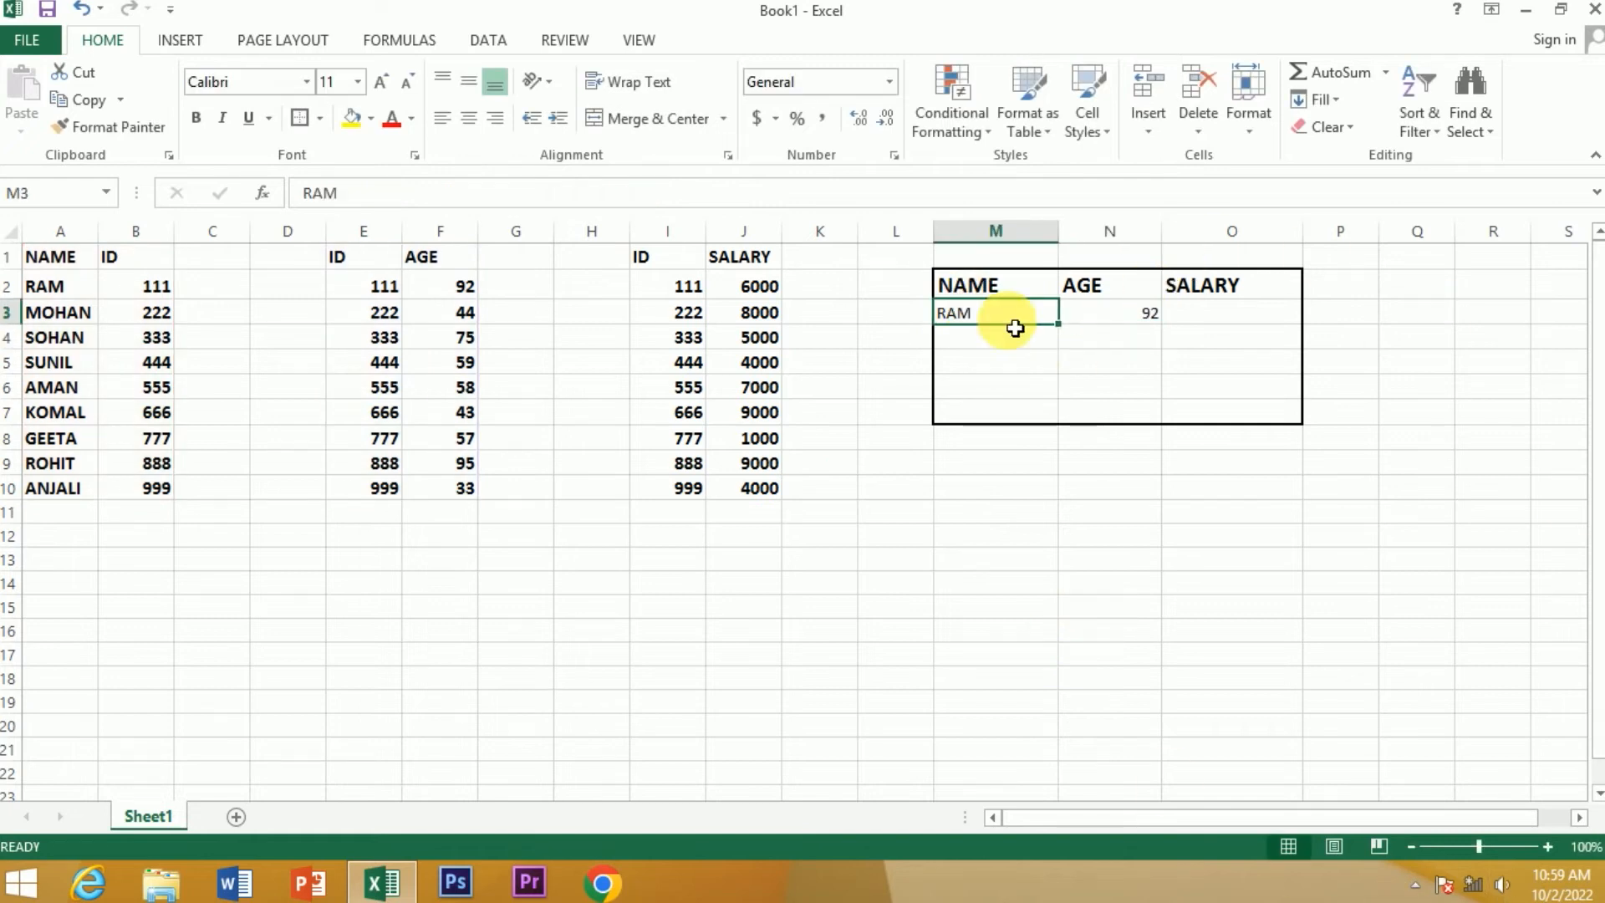
pyautogui.click(1125, 317)
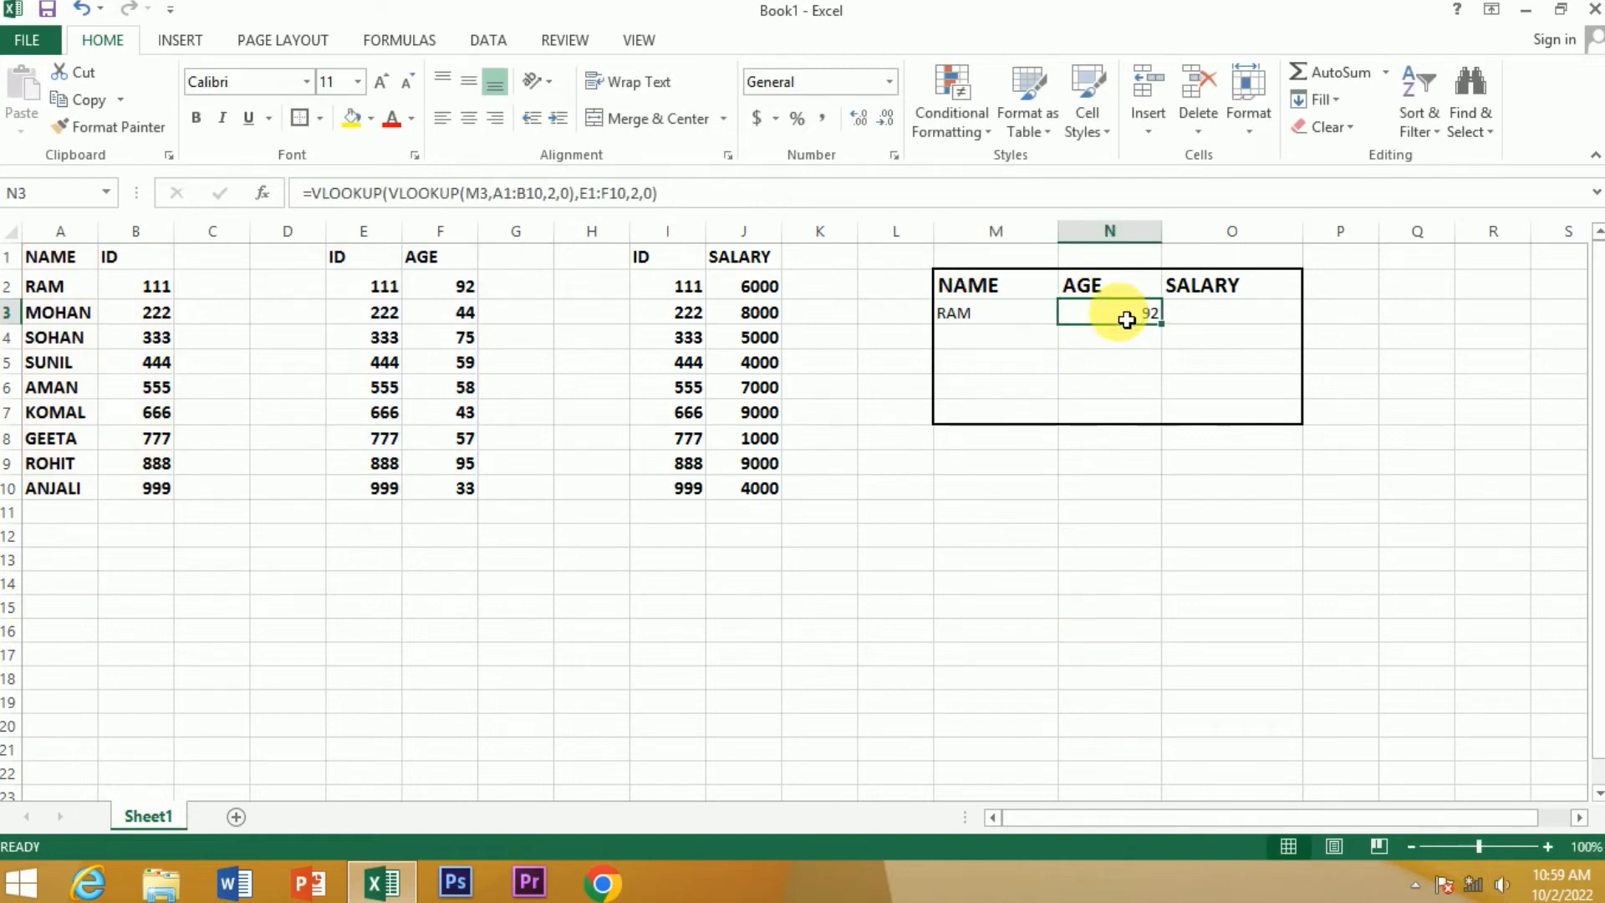
pyautogui.click(88, 289)
pyautogui.click(138, 293)
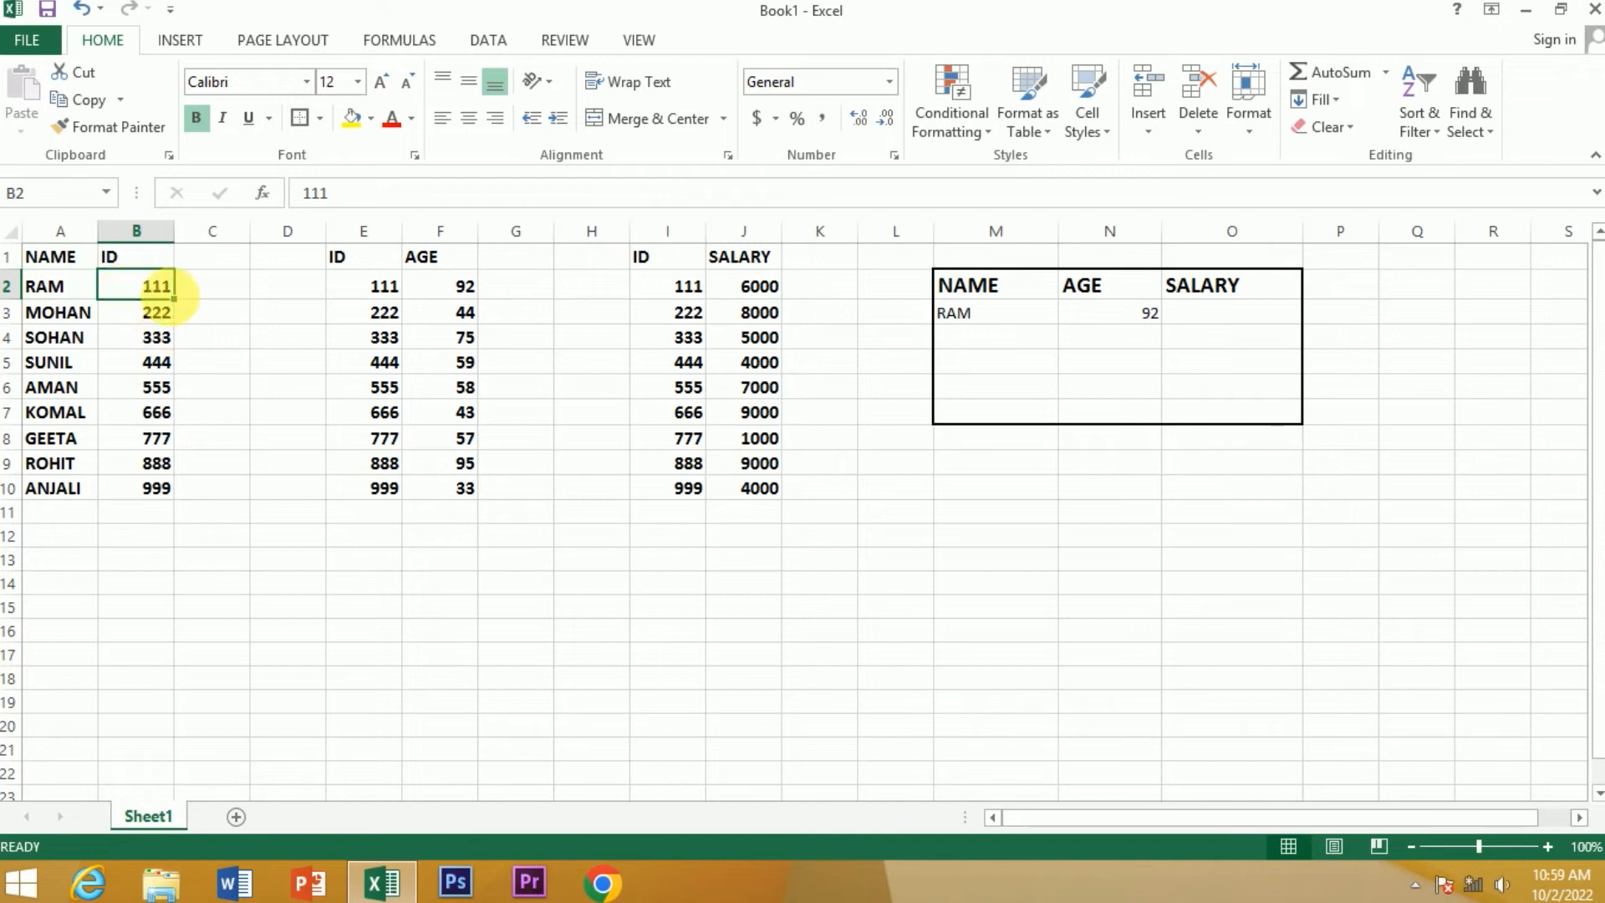
pyautogui.click(378, 290)
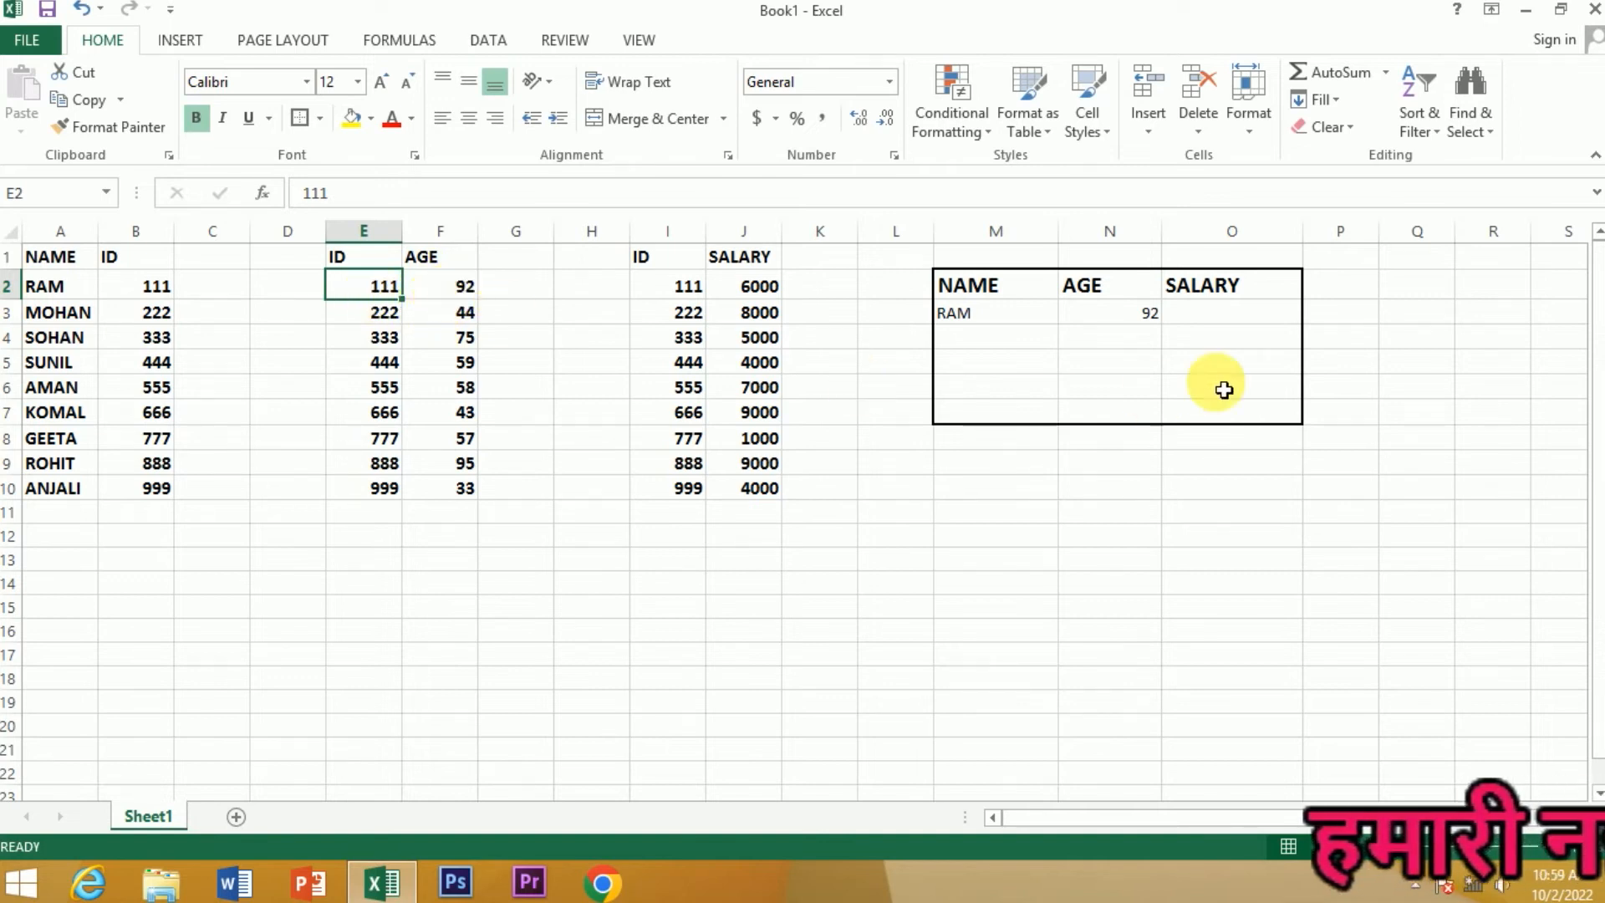
# Start a nested VLOOKUP in O3 whose inner lookup finds M3 in A1:B10, returning column 2 with match type 0
pyautogui.click(1146, 315)
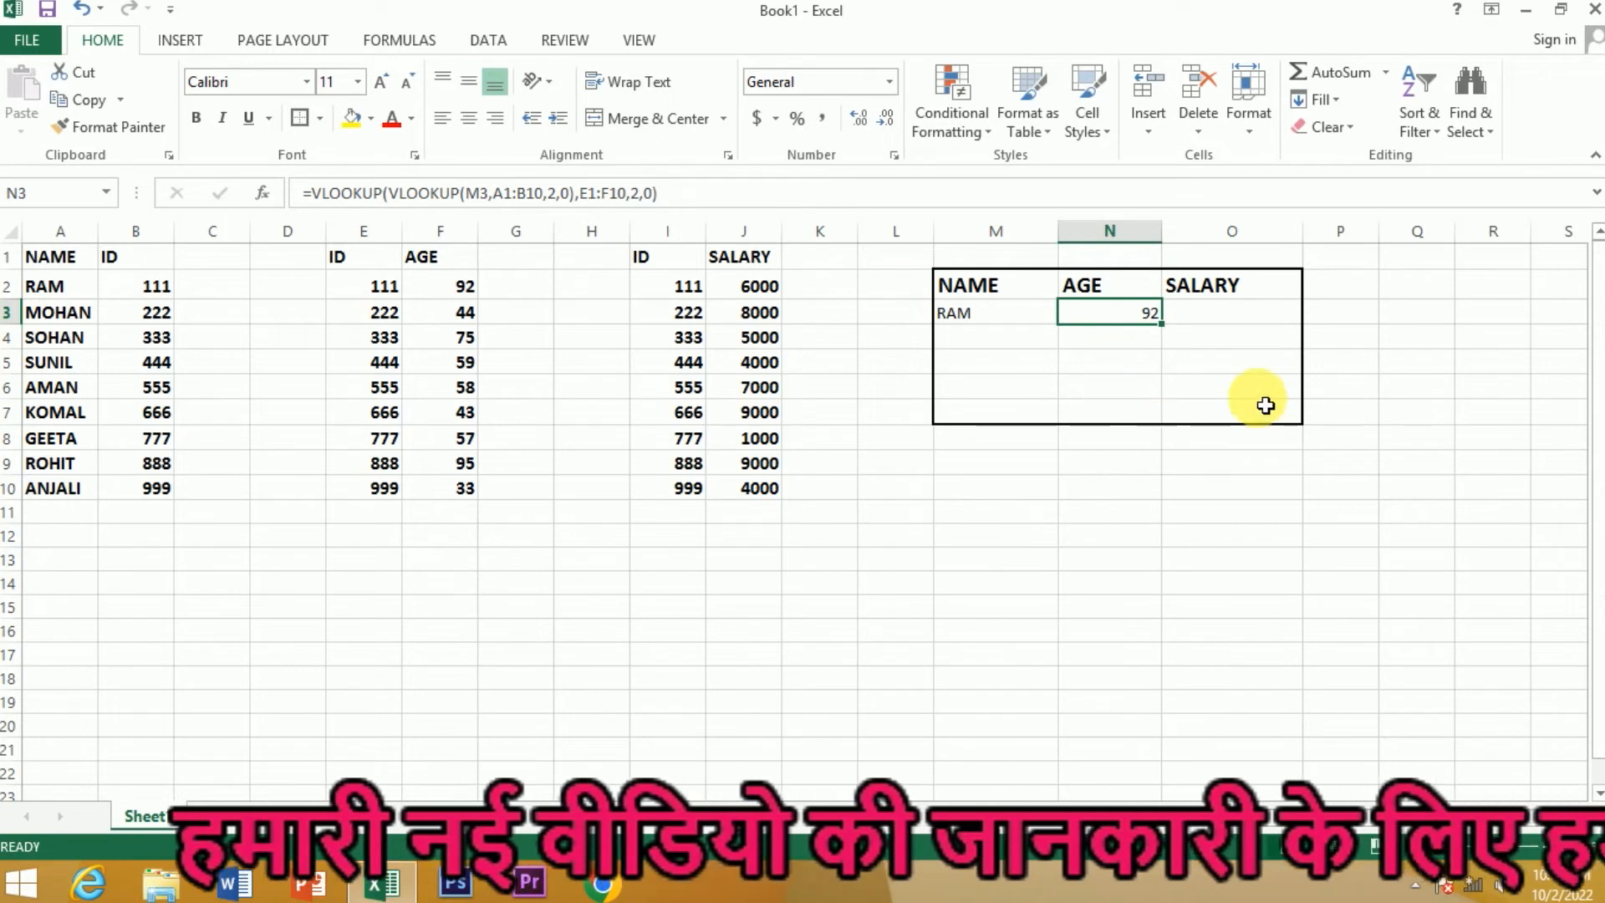
pyautogui.press('Right')
pyautogui.write('=')
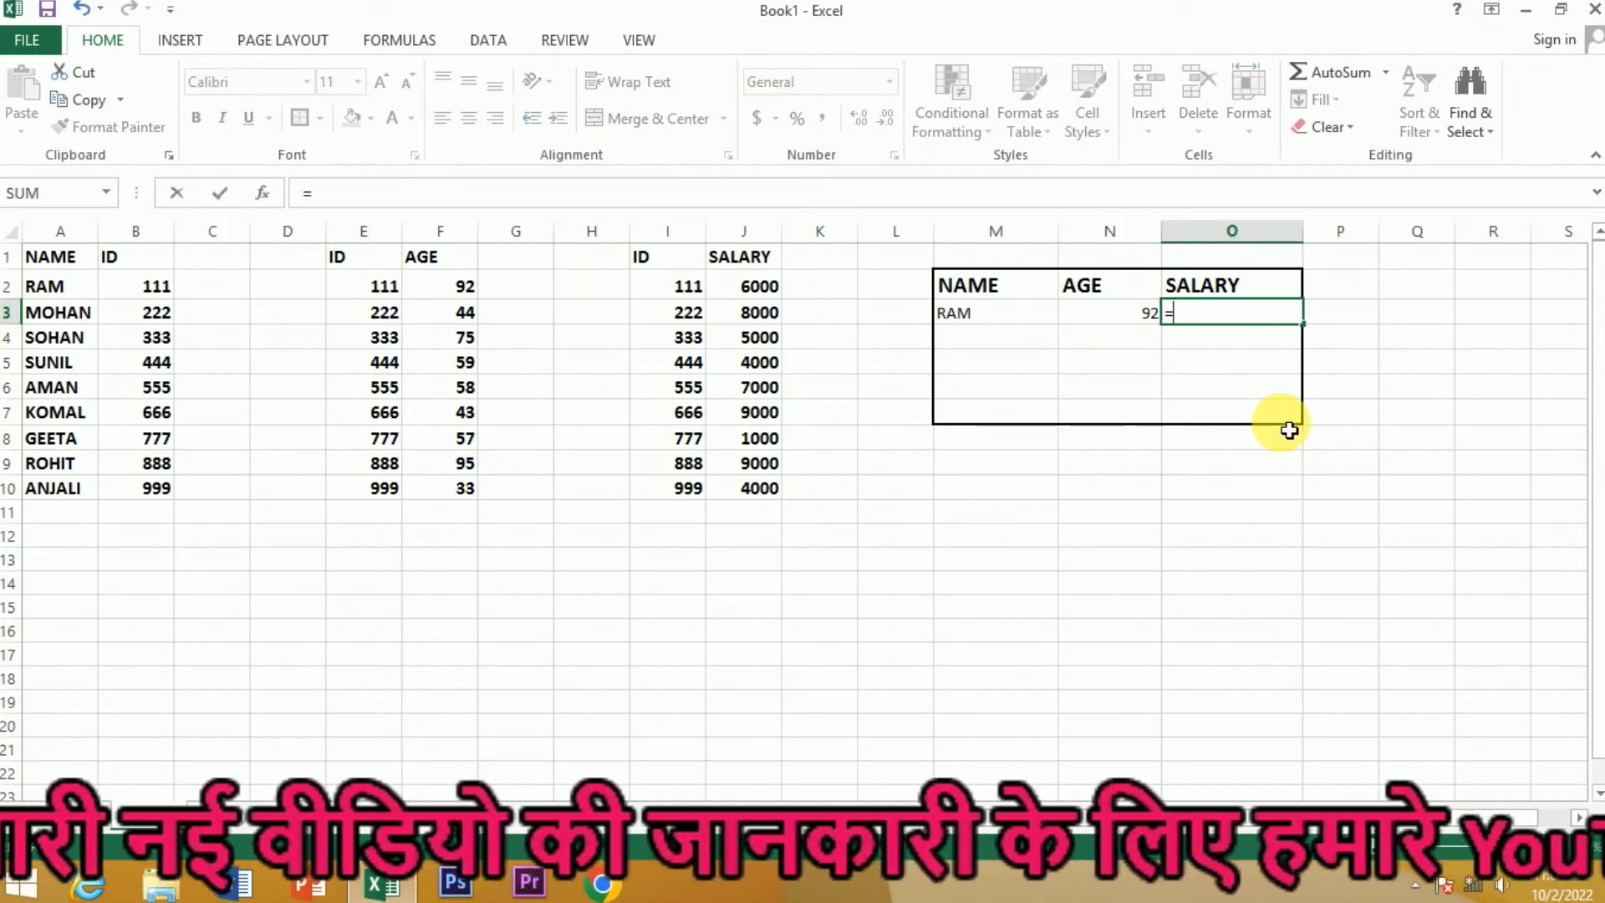
pyautogui.write('VL')
pyautogui.press('Tab')
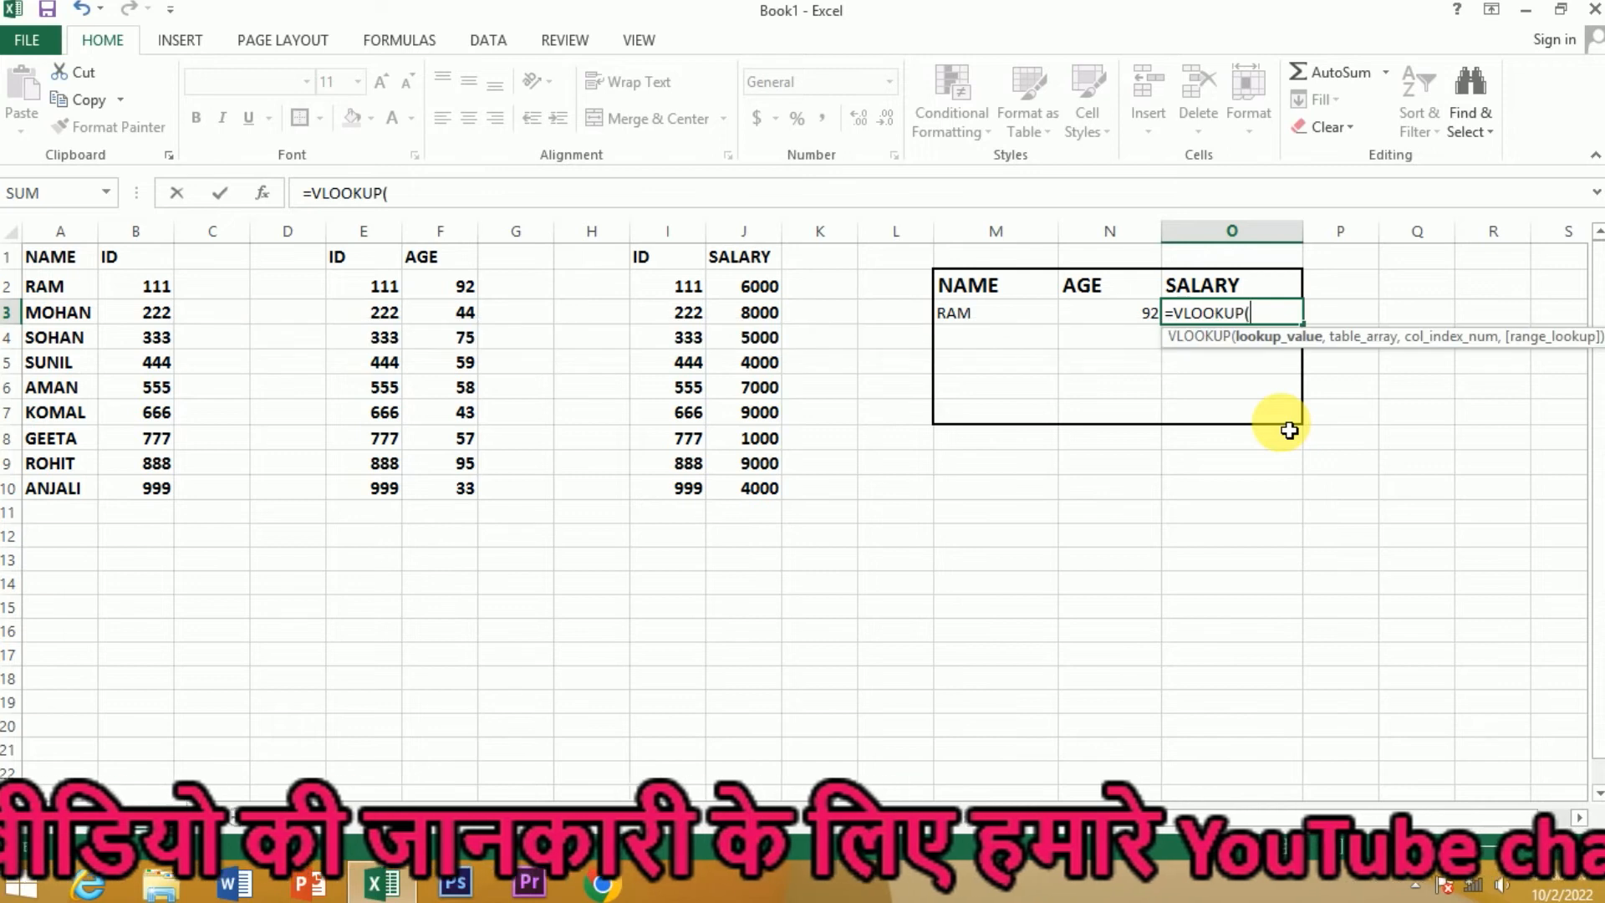
pyautogui.write('VL')
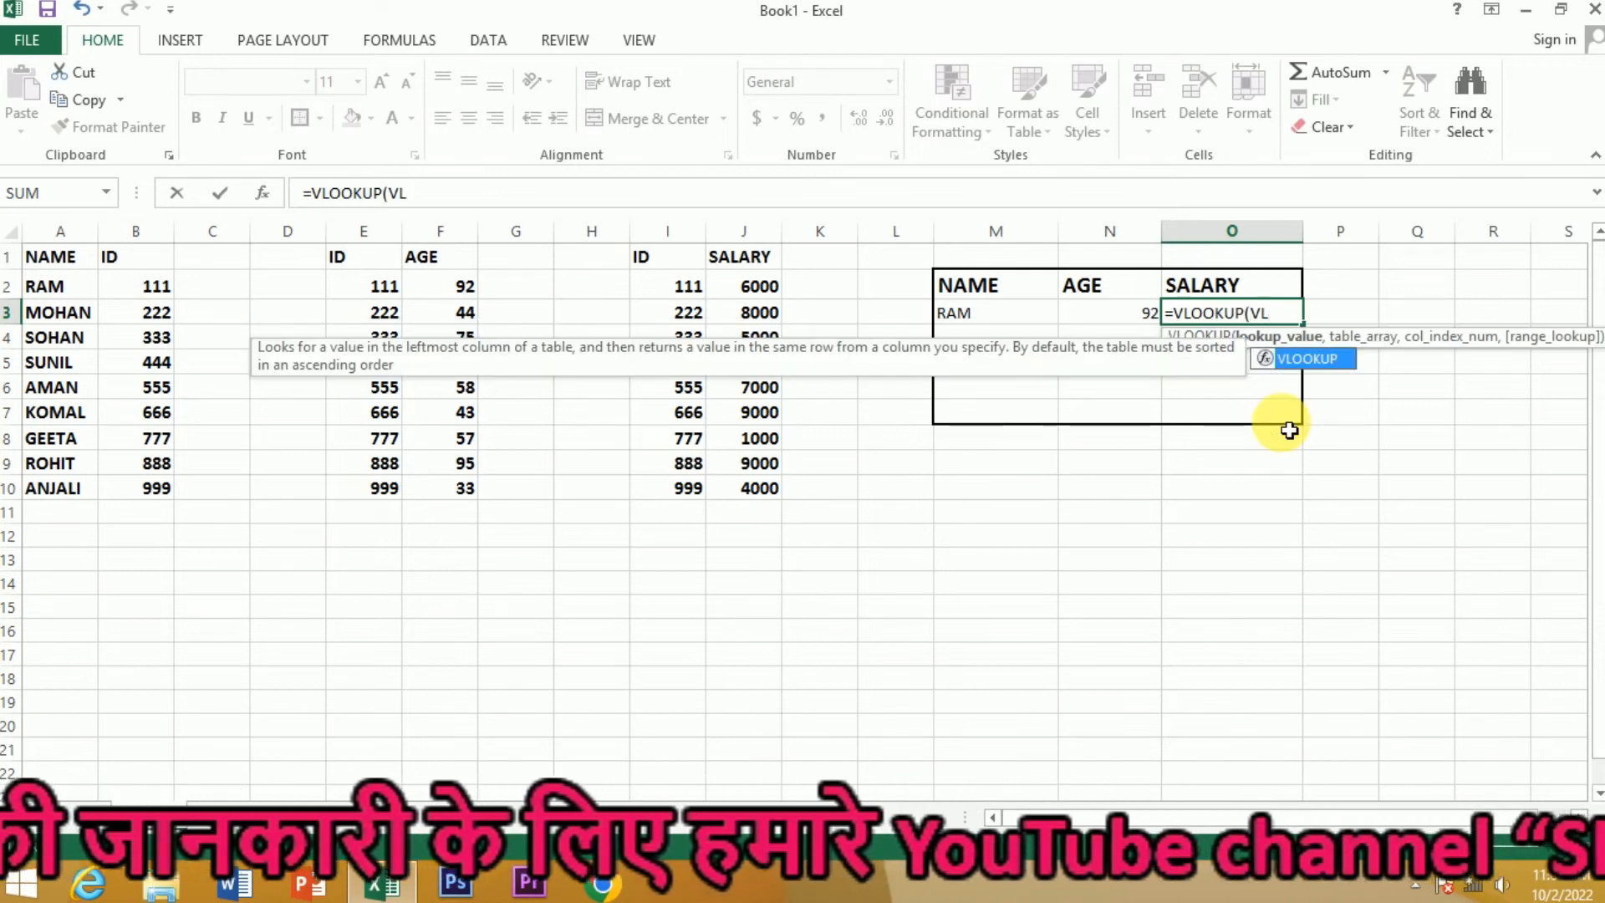
pyautogui.press('Tab')
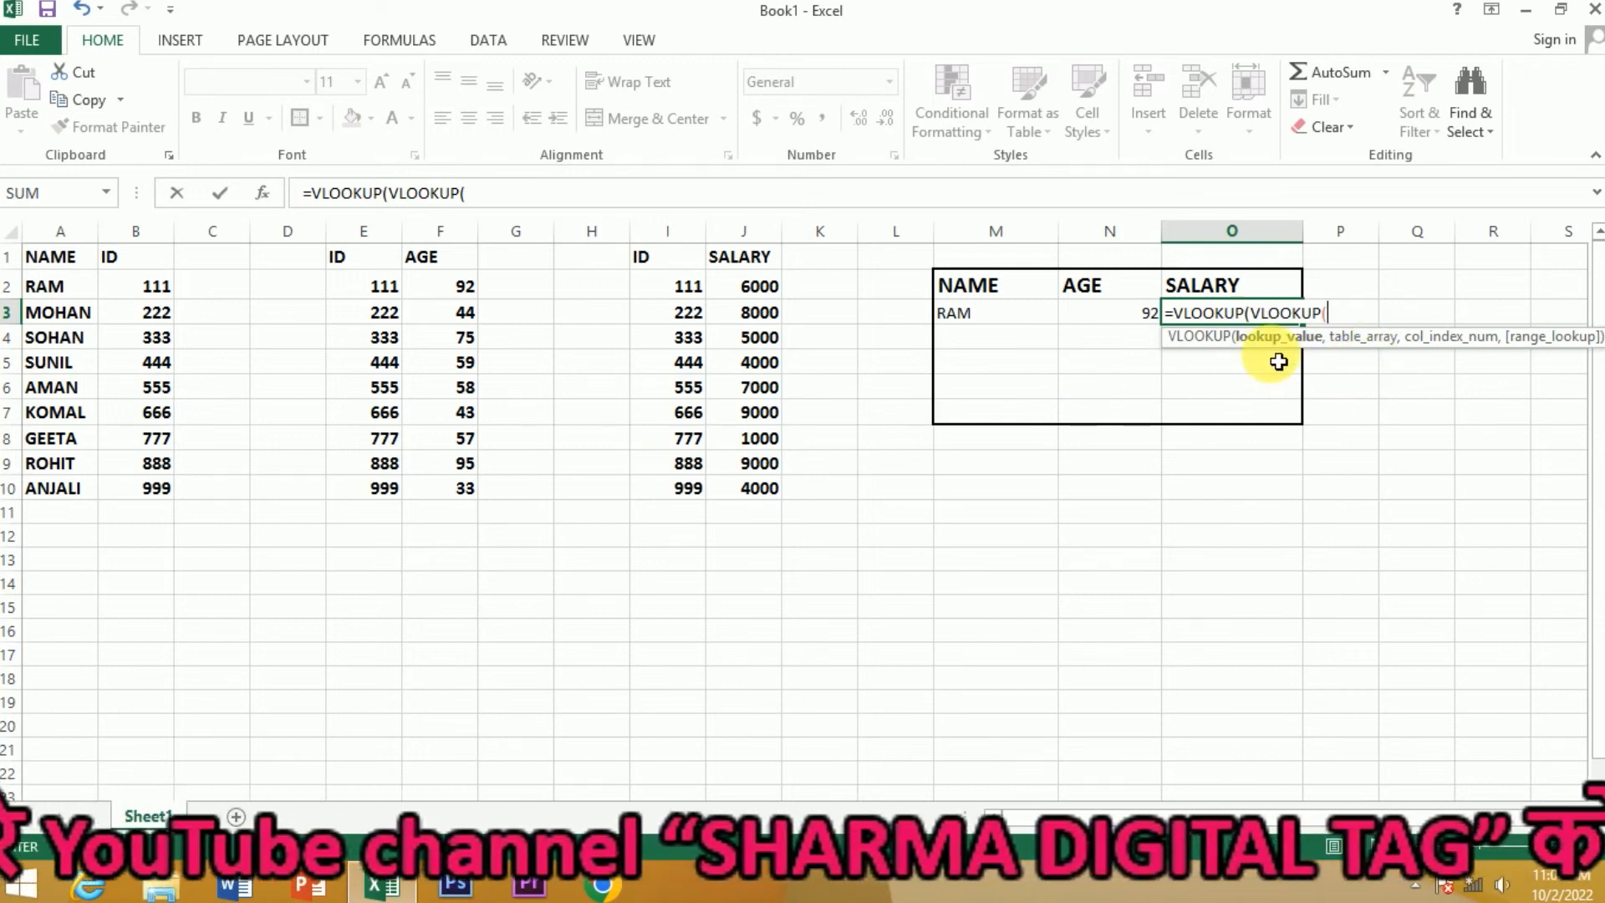
pyautogui.write(',')
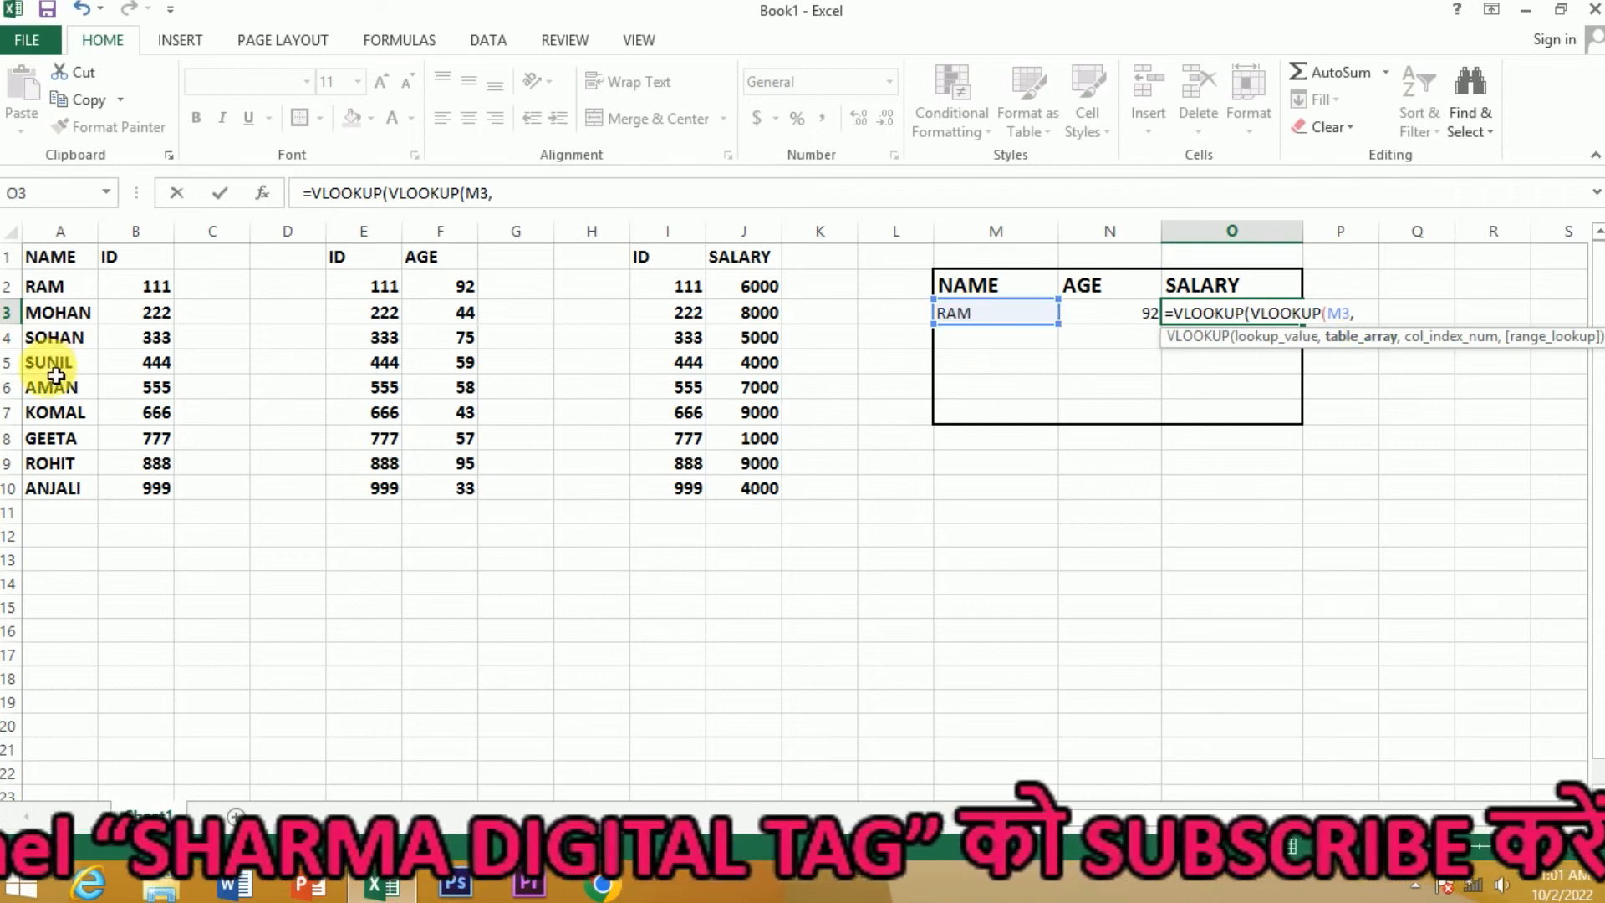
pyautogui.moveTo(46, 256); pyautogui.dragTo(183, 488)
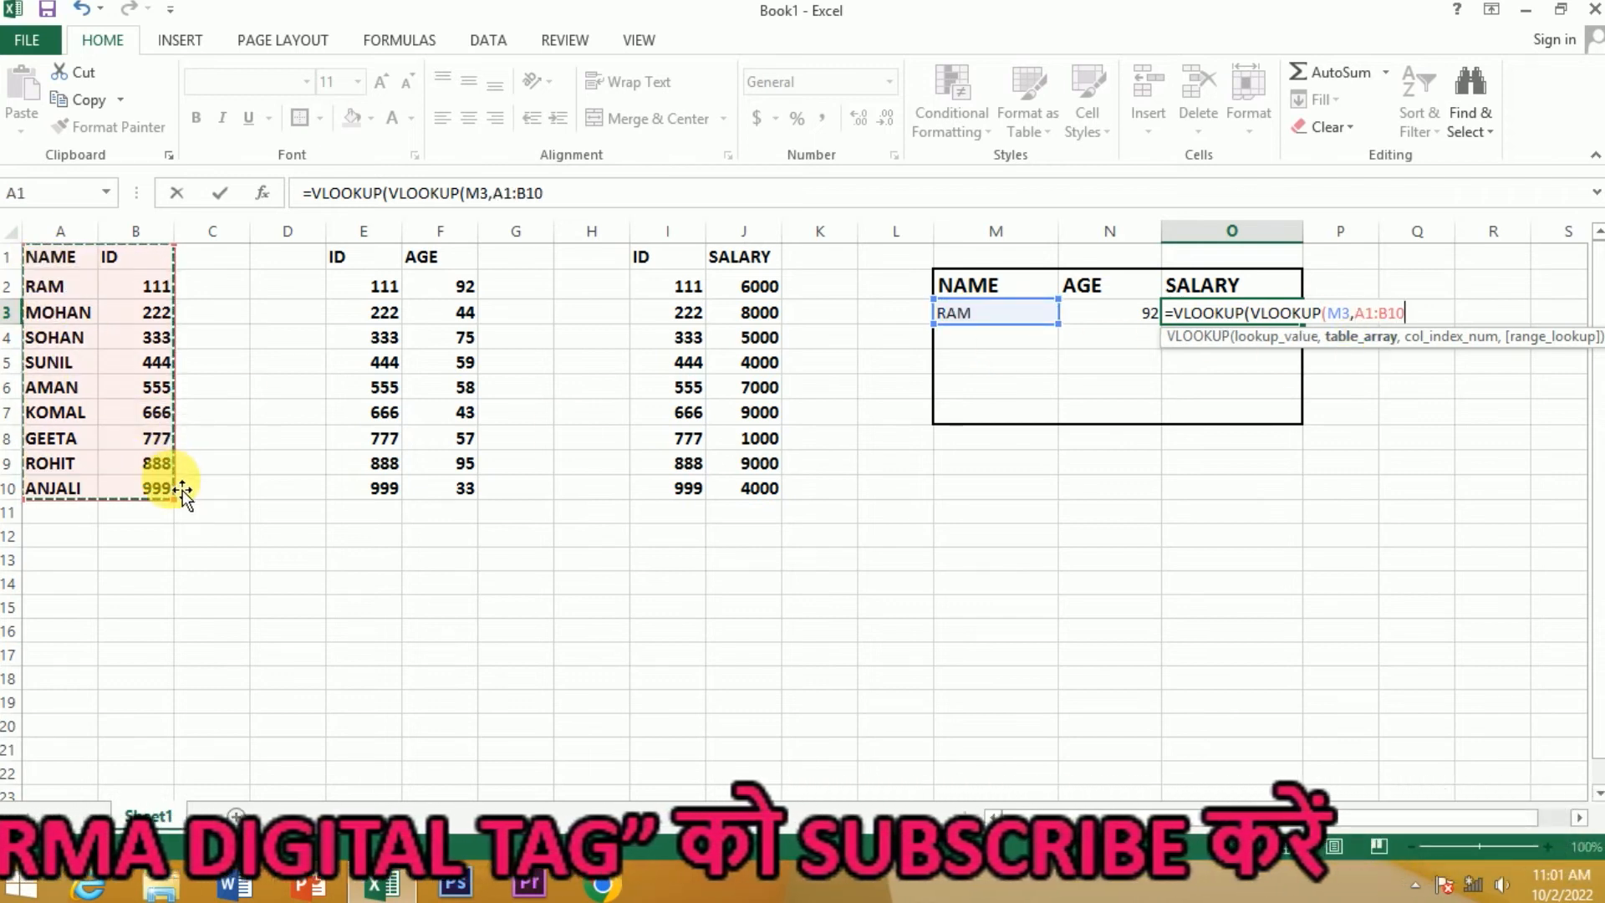
pyautogui.write(',')
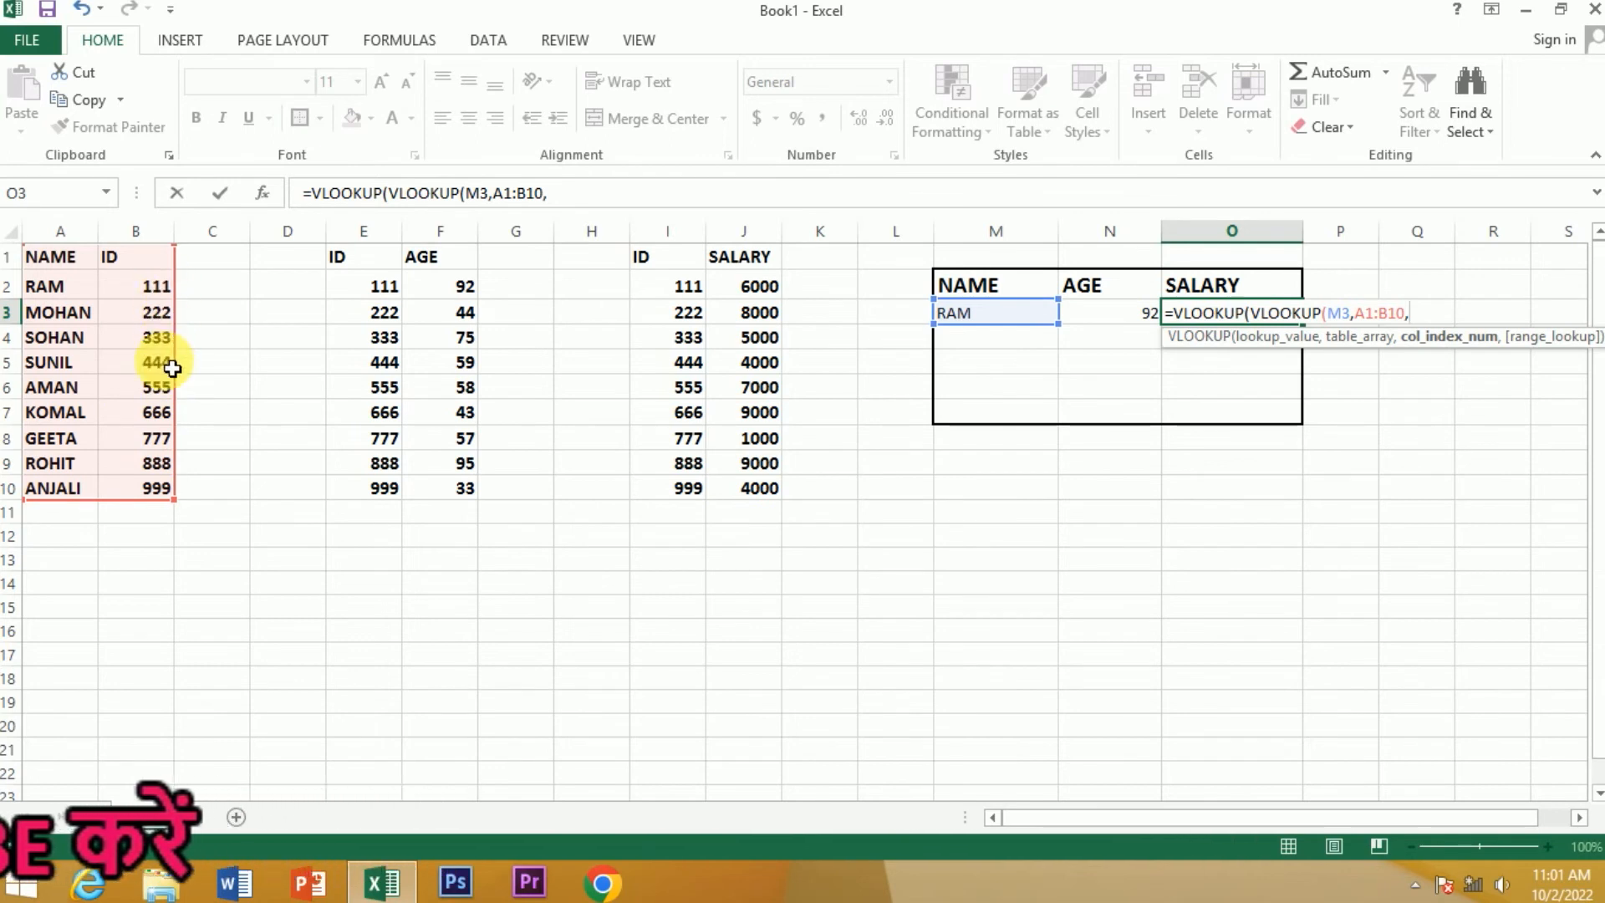
pyautogui.write('2,0')
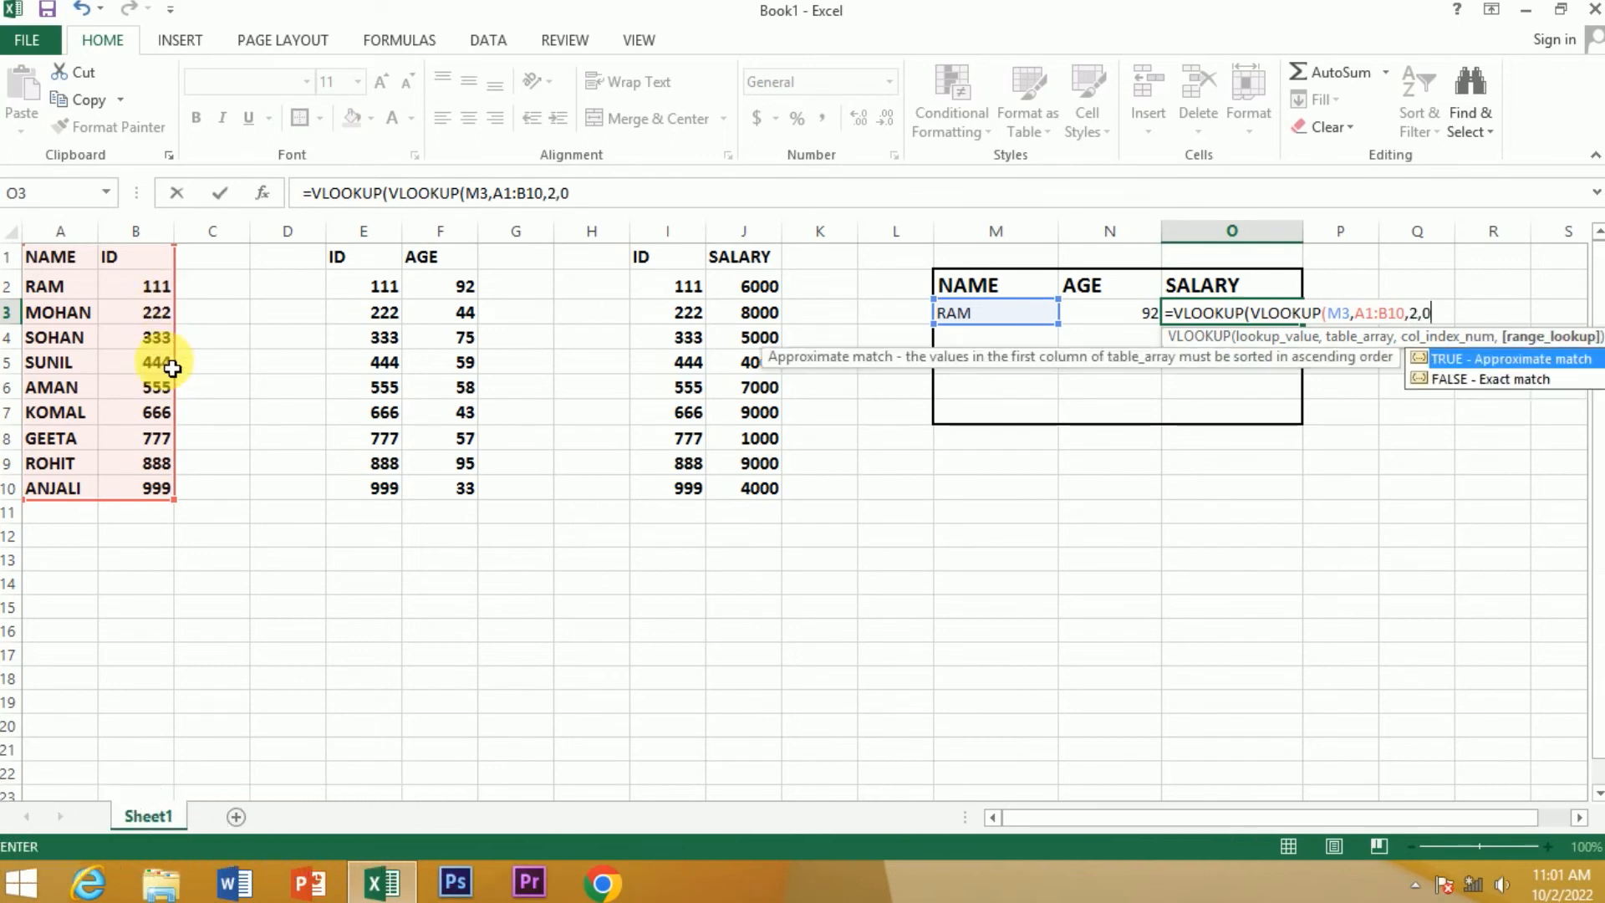
pyautogui.write(',')
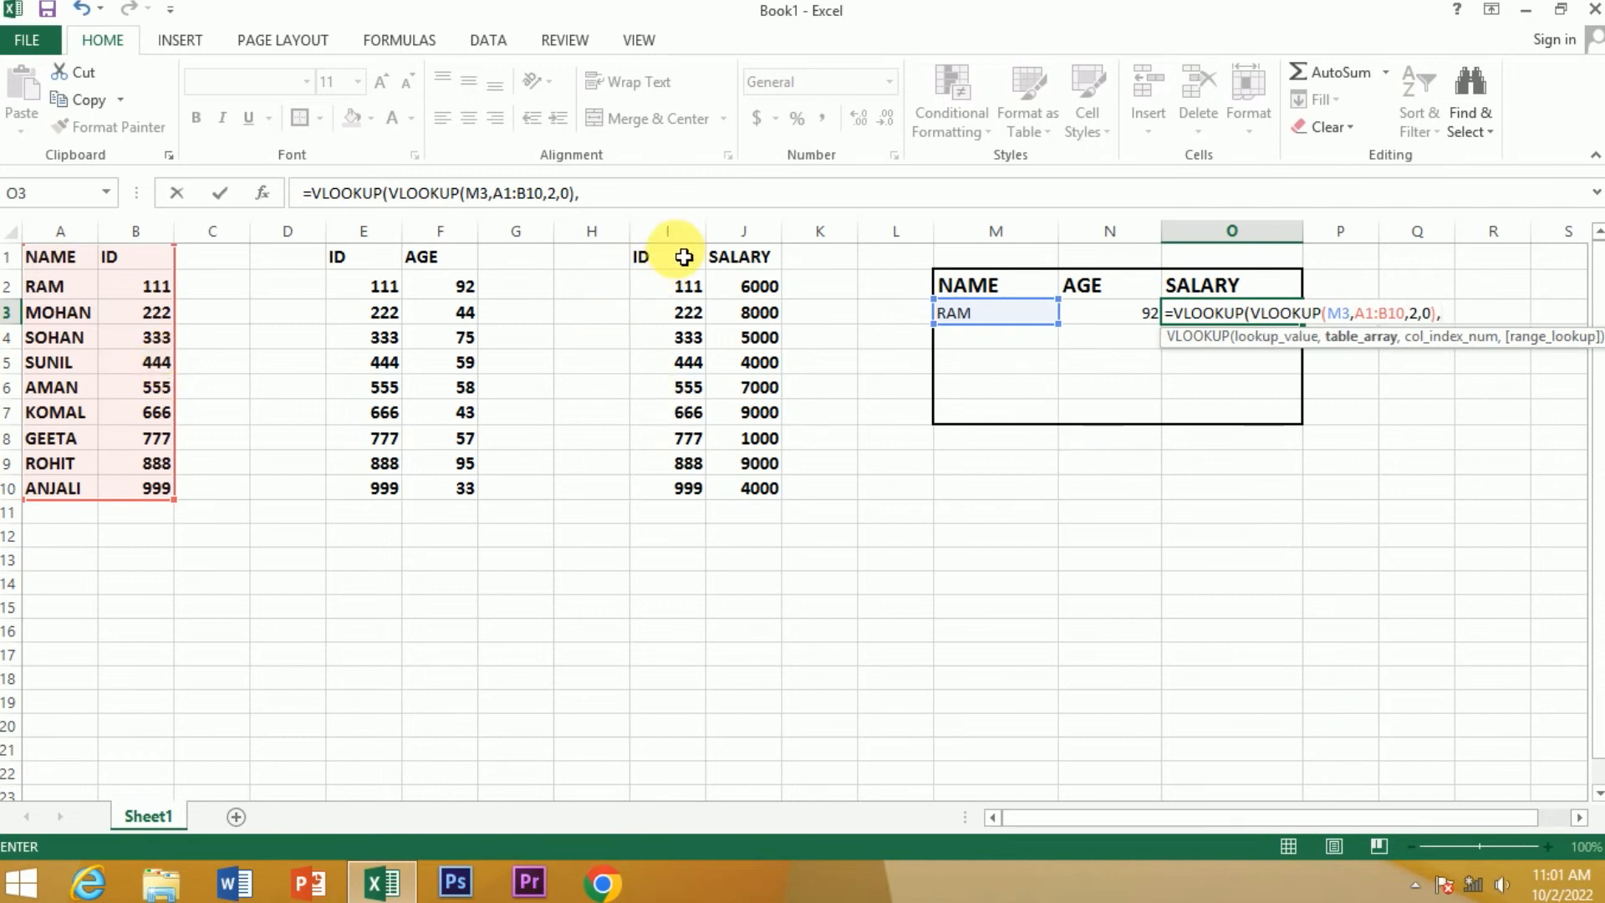
# Complete the outer VLOOKUP in O3 with table I1:J10, column 2 and match type 0
pyautogui.moveTo(644, 262); pyautogui.dragTo(785, 488)
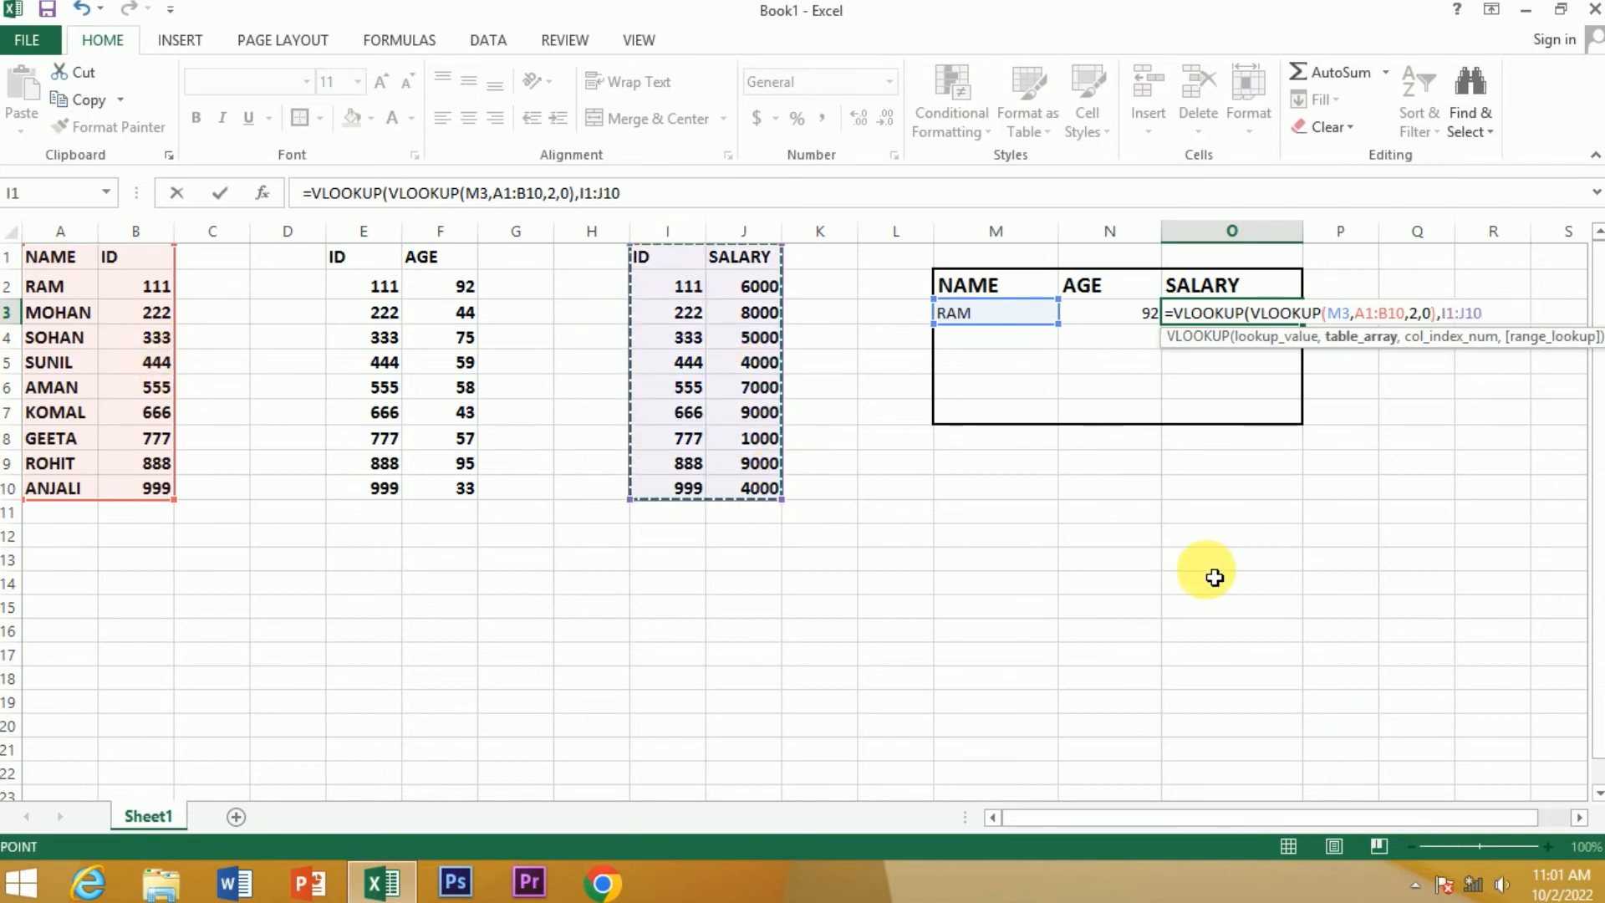
pyautogui.write(',')
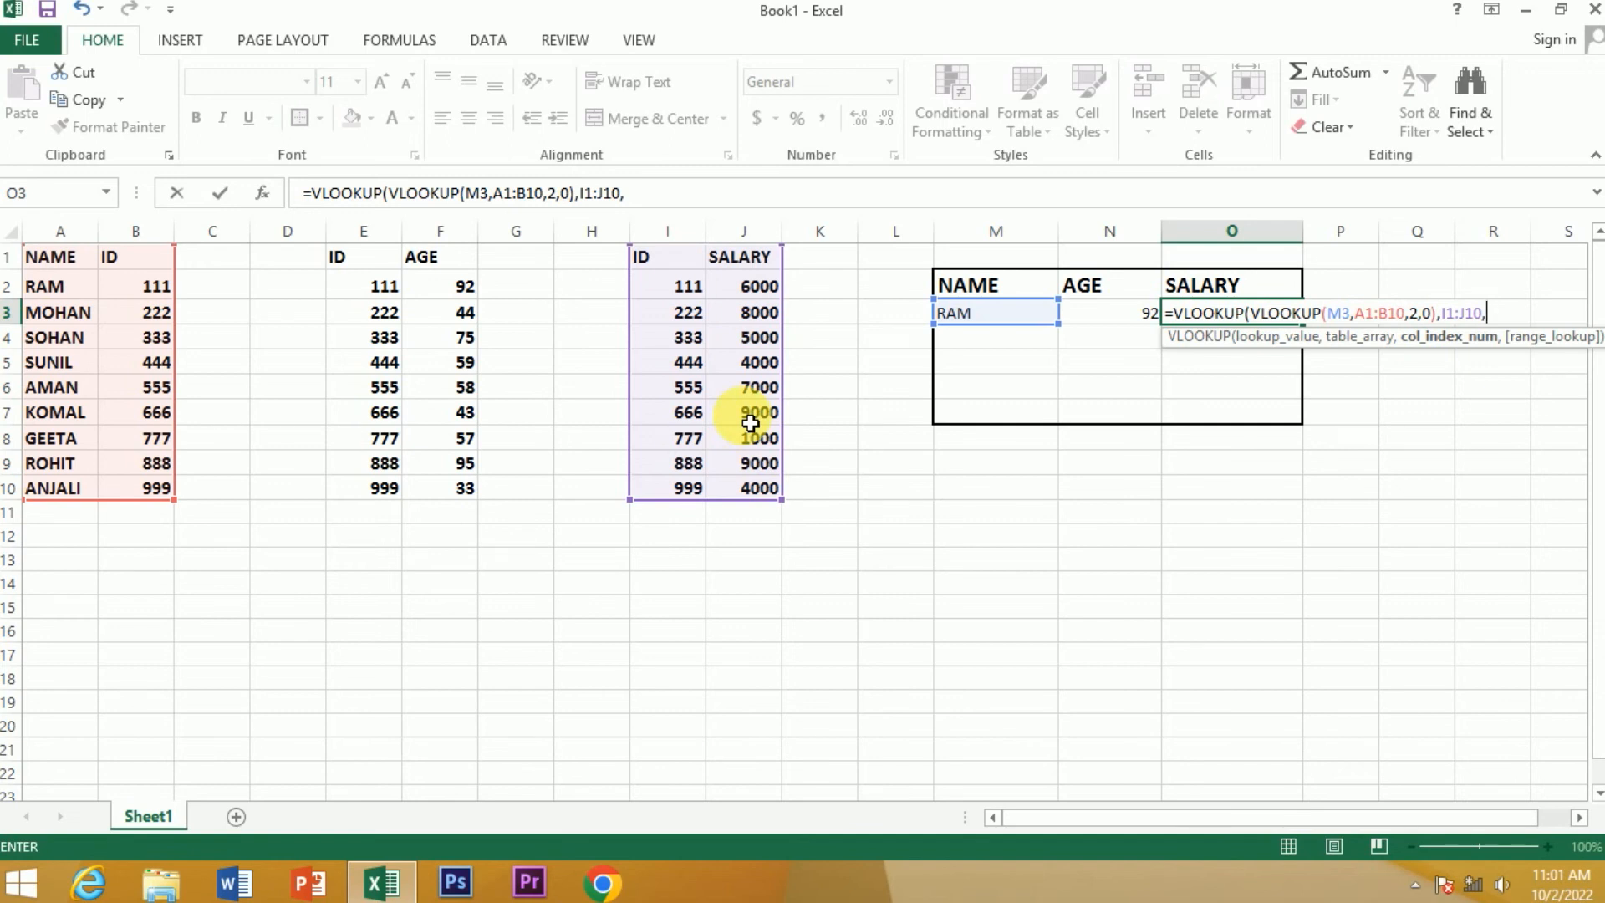
pyautogui.write('2,')
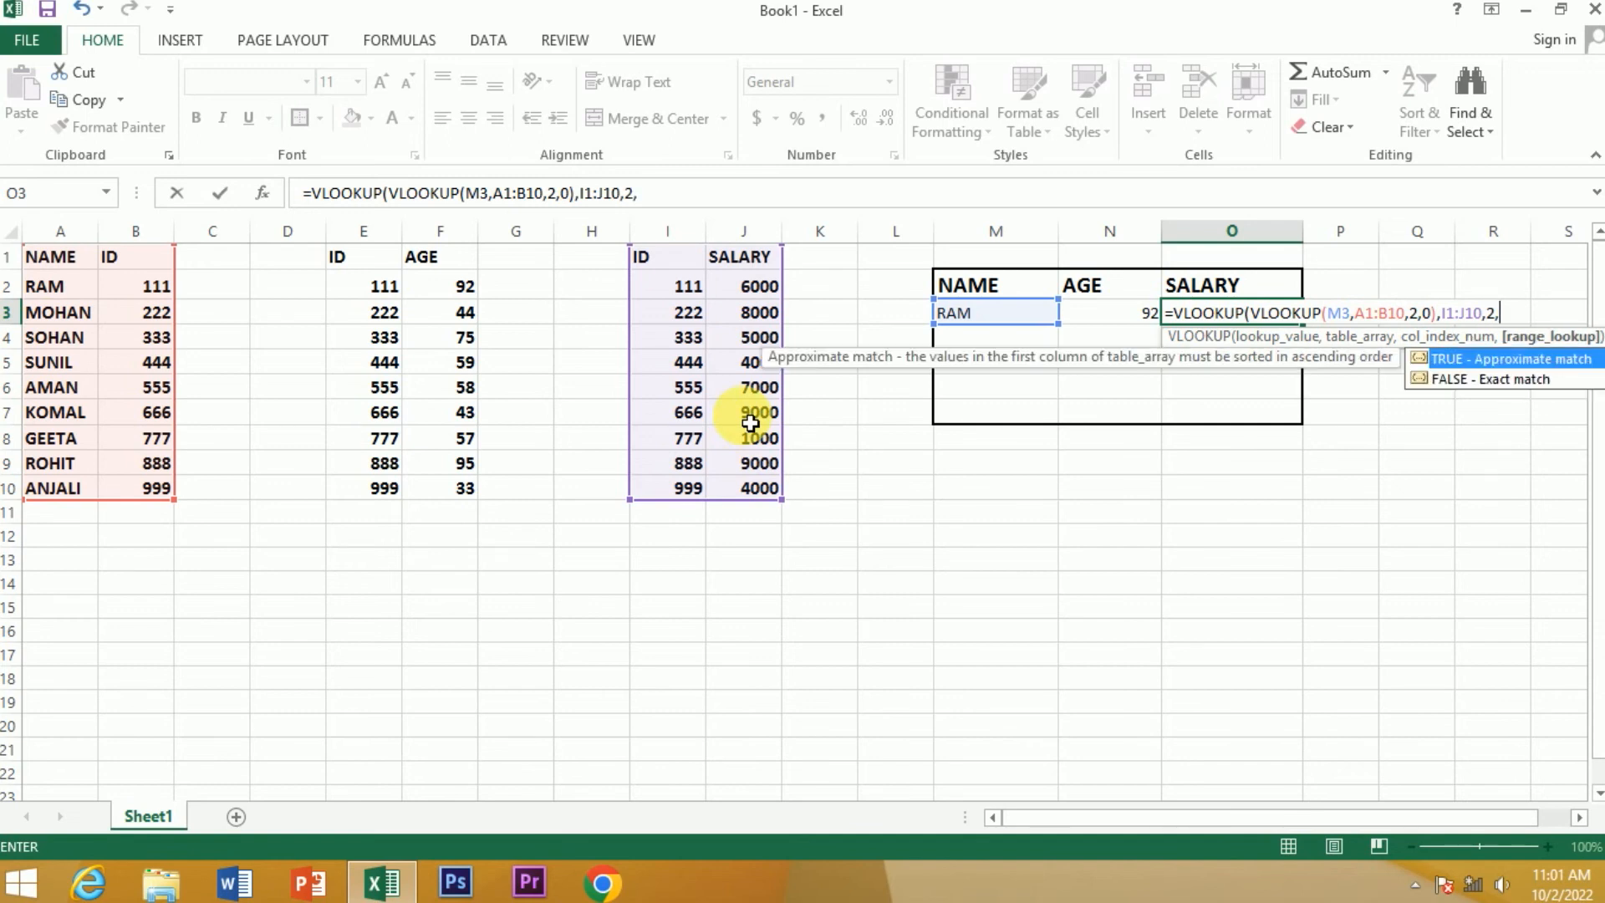
pyautogui.write('0)')
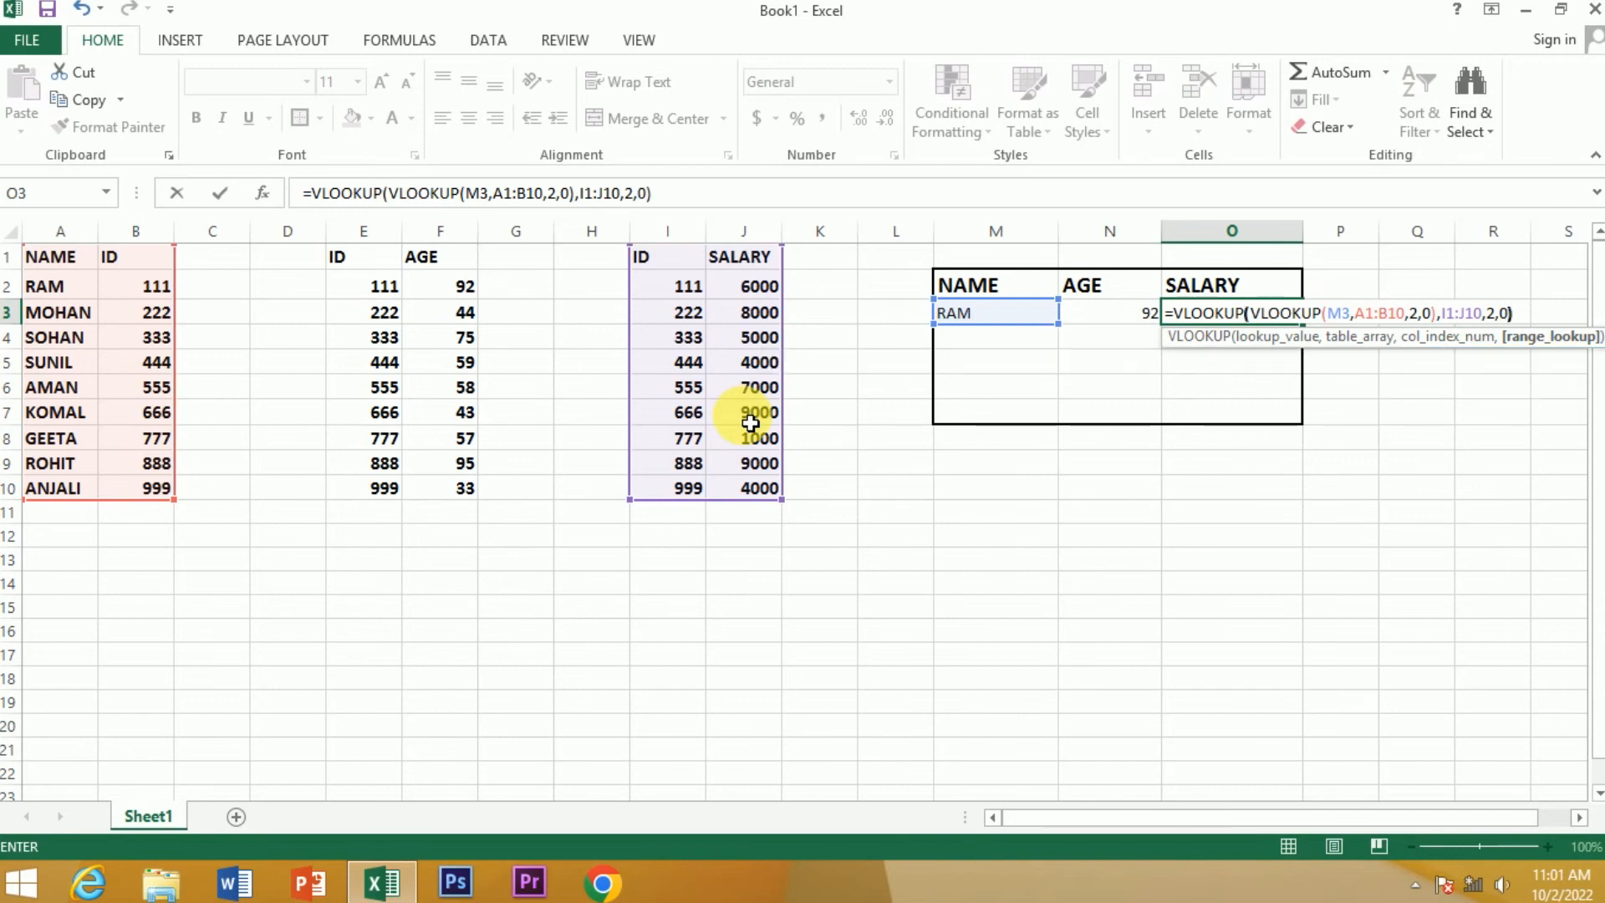
pyautogui.press('Return')
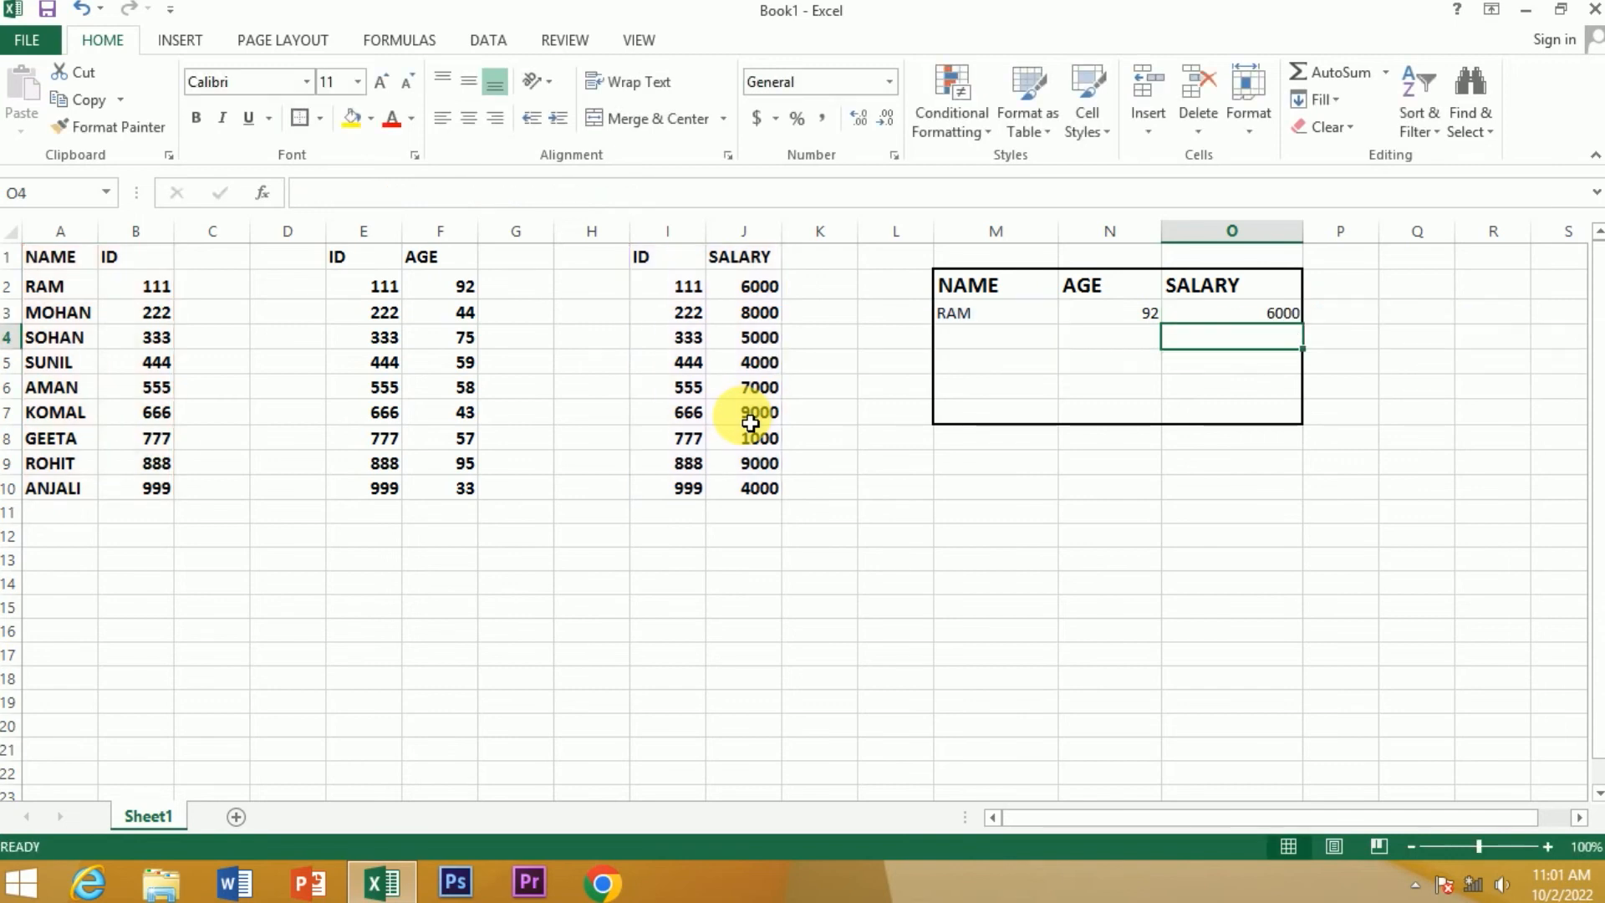
pyautogui.click(1193, 317)
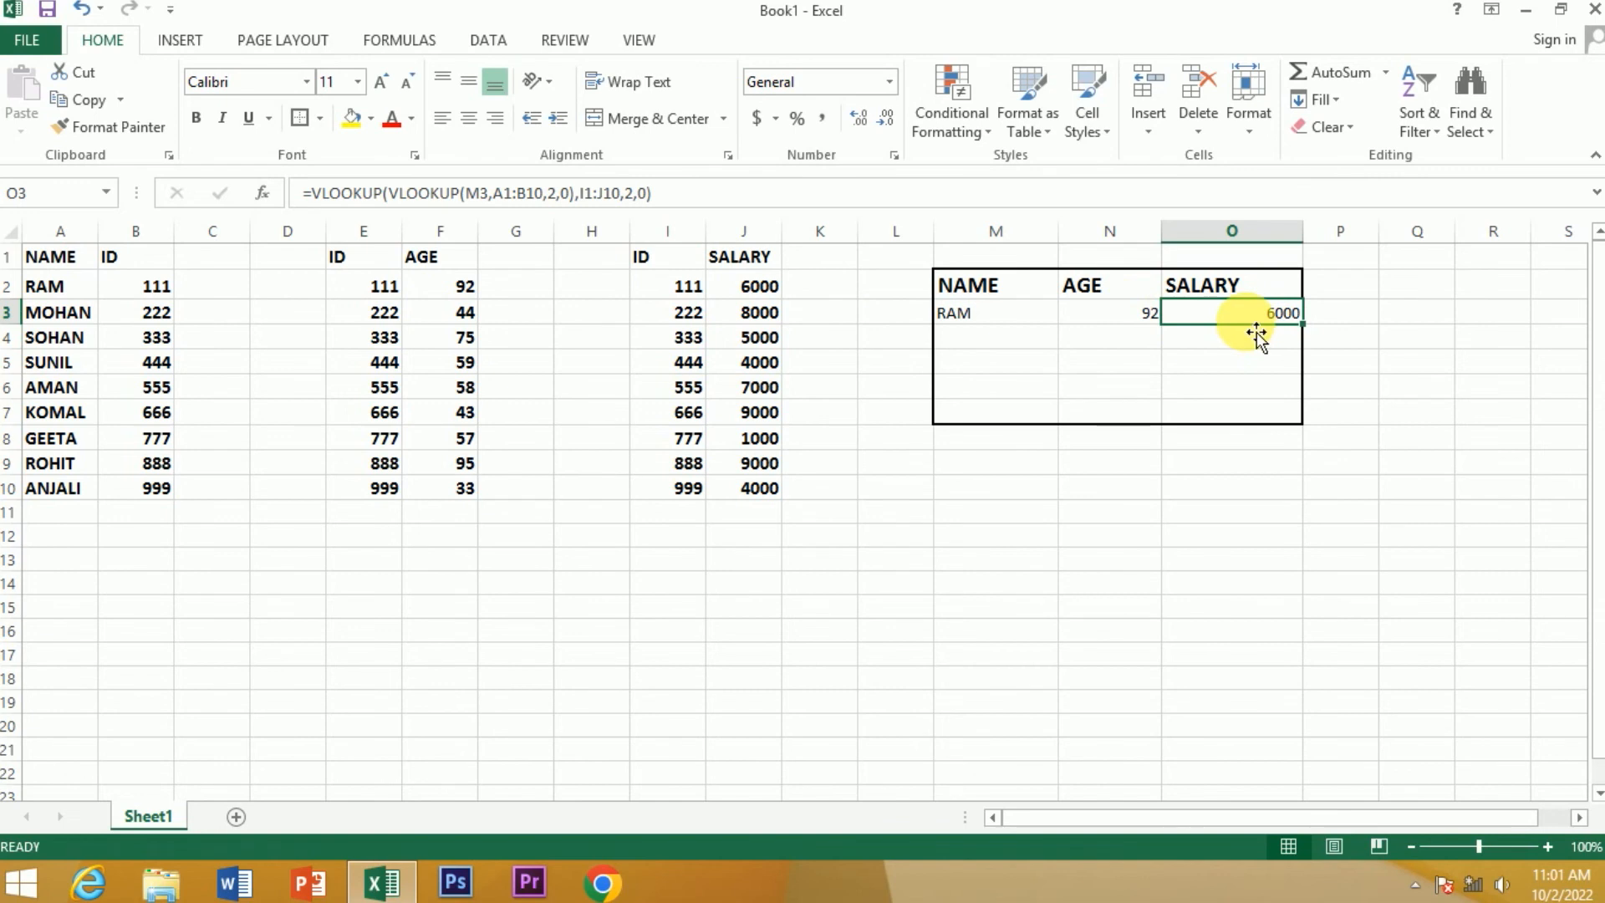